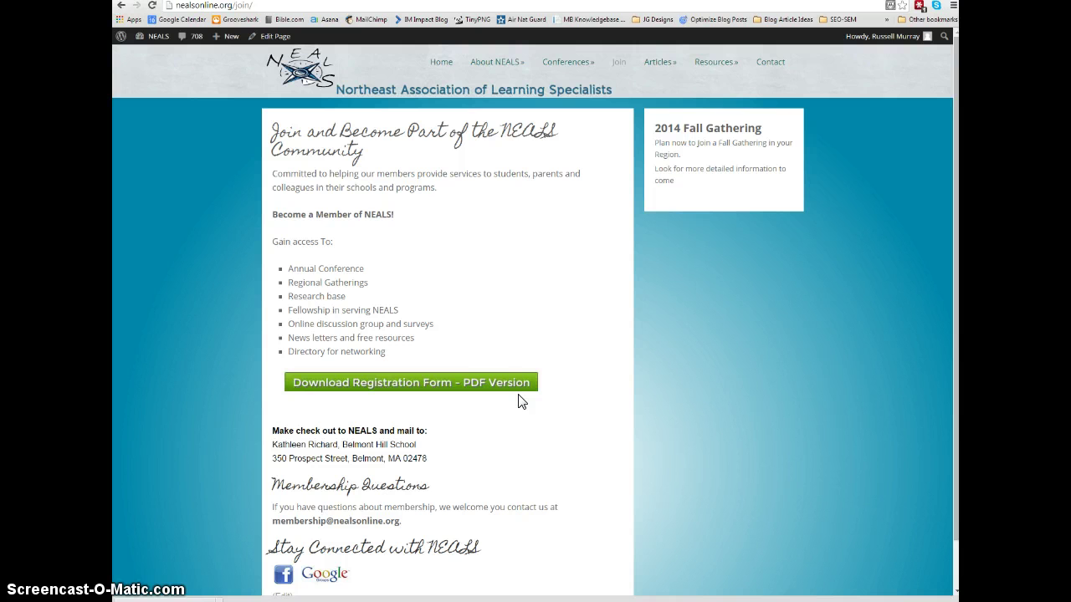
Check the Join page's current registration form PDF, then open the Smart Slider sliders list
{"action": "left_click", "coordinate": [491, 384]}
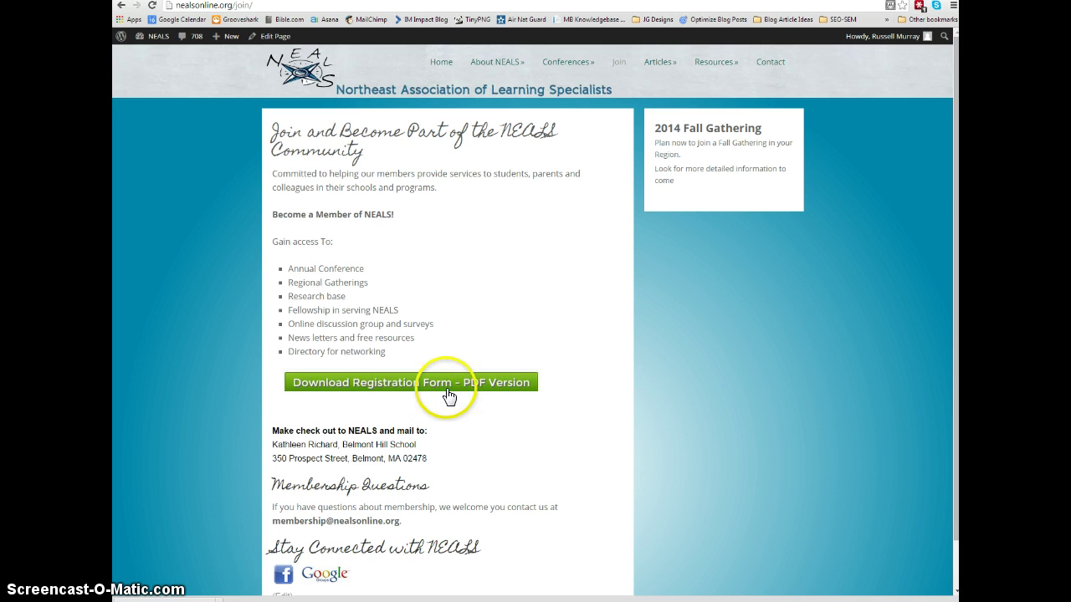
{"action": "left_click", "coordinate": [458, 381]}
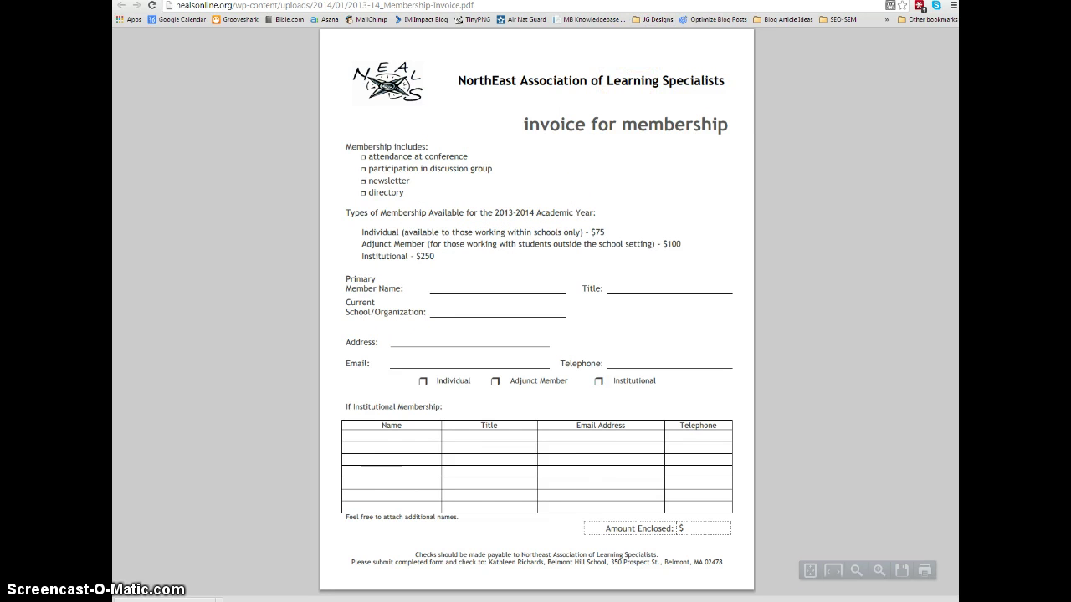
{"action": "left_click", "coordinate": [665, 4]}
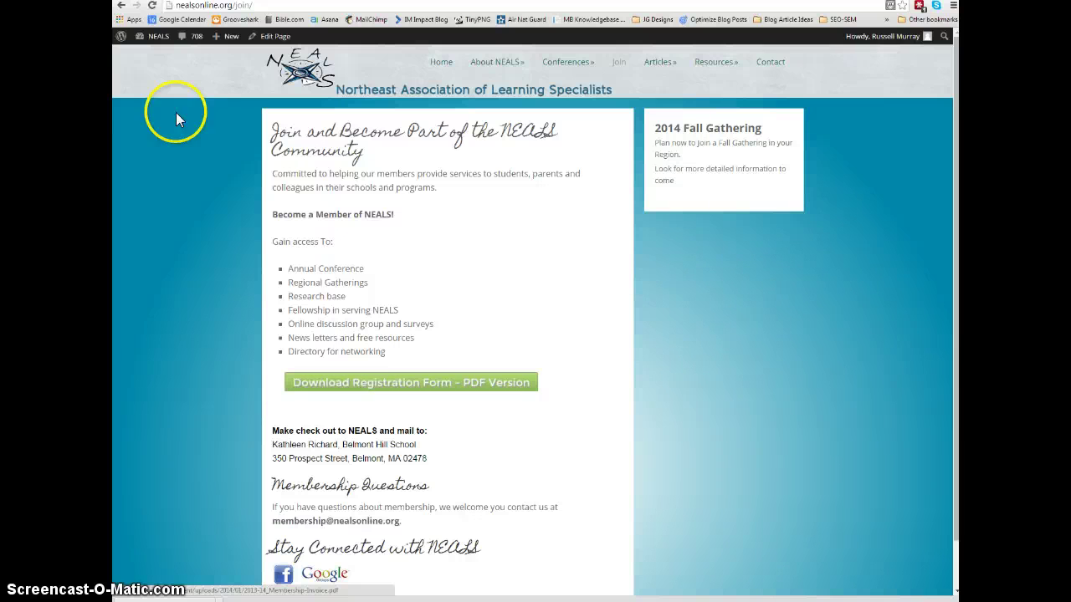
{"action": "left_click", "coordinate": [160, 39]}
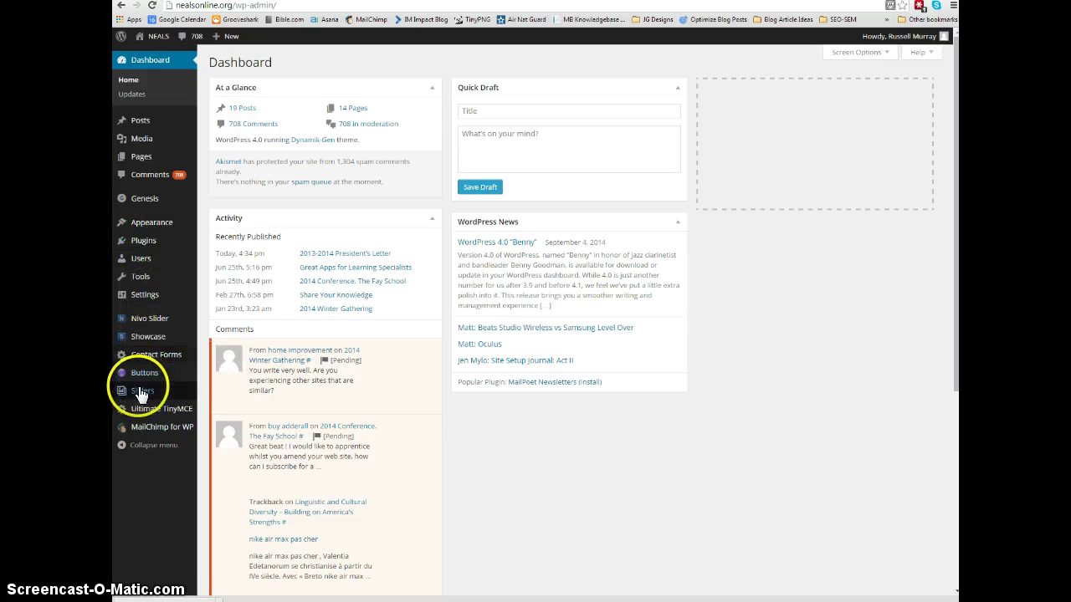
{"action": "mouse_move", "coordinate": [142, 391]}
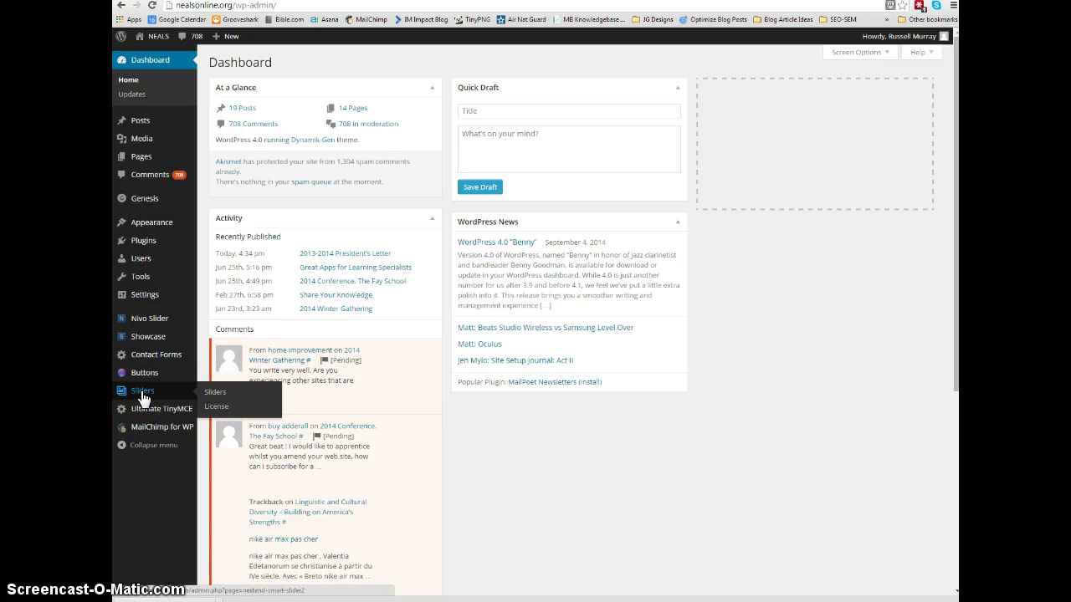
{"action": "left_click", "coordinate": [217, 393]}
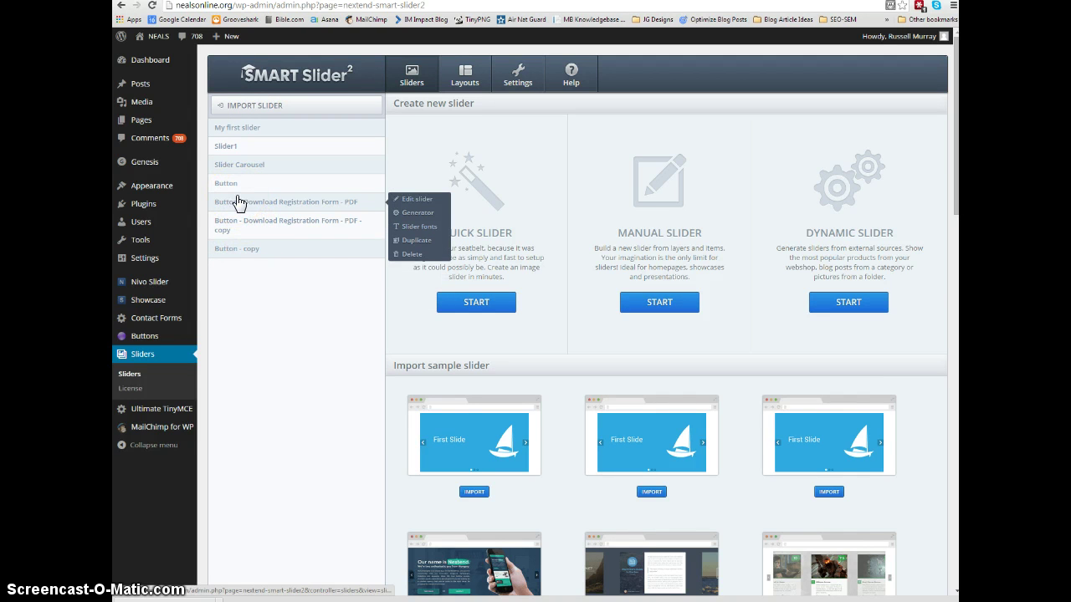
Open the 'Button - Download Registration Form - PDF - copy' slider and show its slide and actions
{"action": "left_click", "coordinate": [243, 205]}
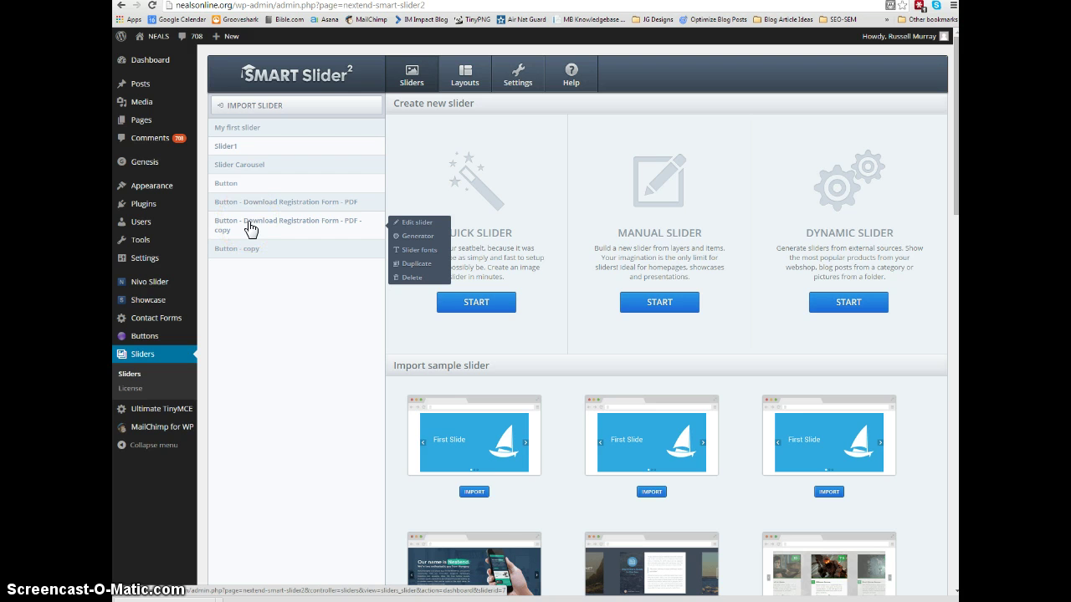
{"action": "left_click", "coordinate": [234, 229]}
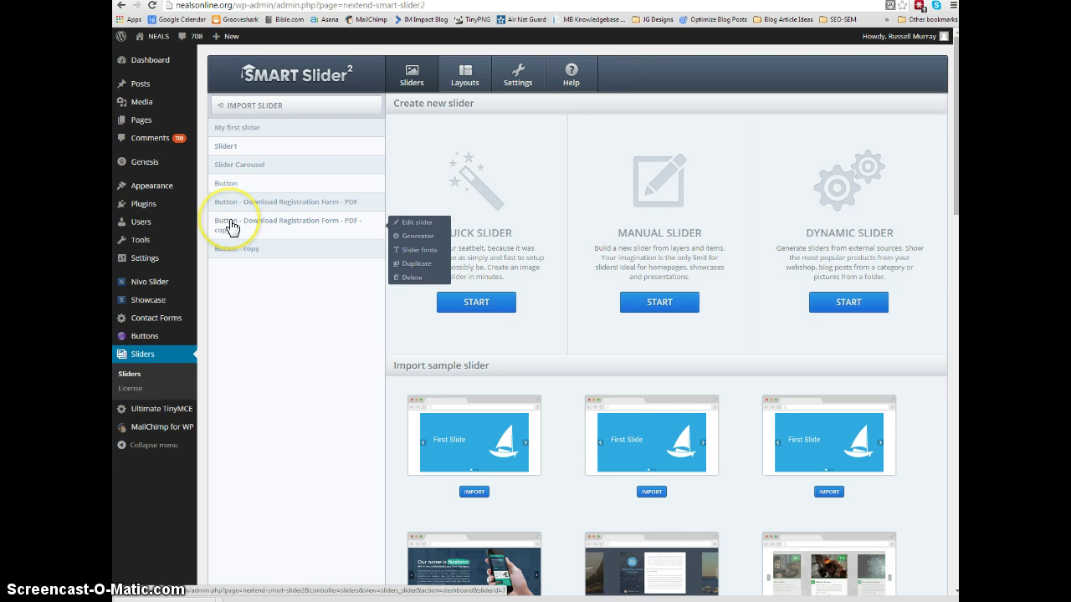
{"action": "left_click", "coordinate": [232, 227]}
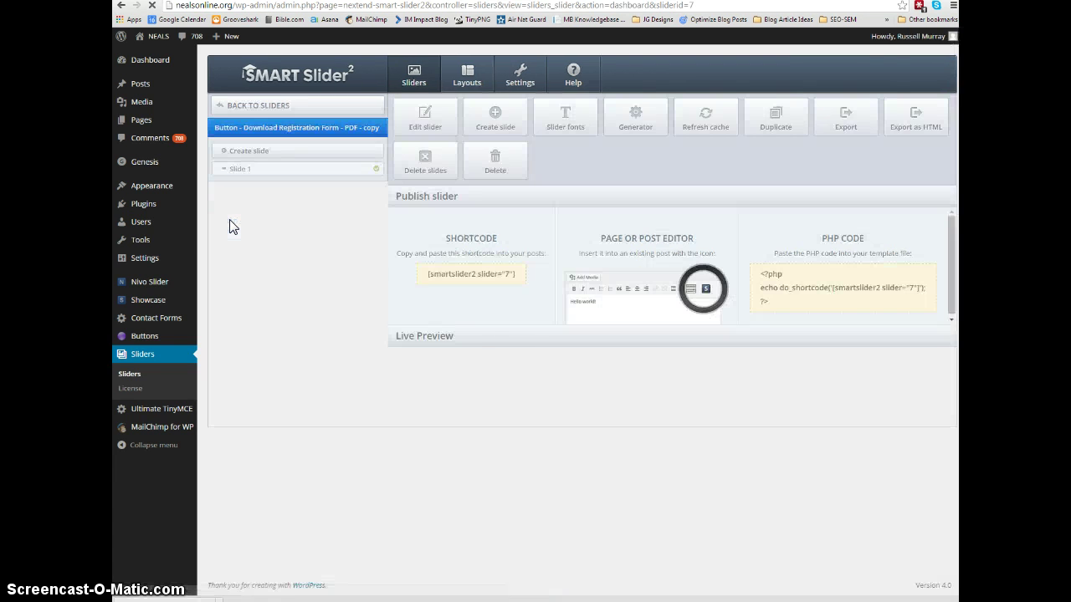
{"action": "left_click", "coordinate": [244, 176]}
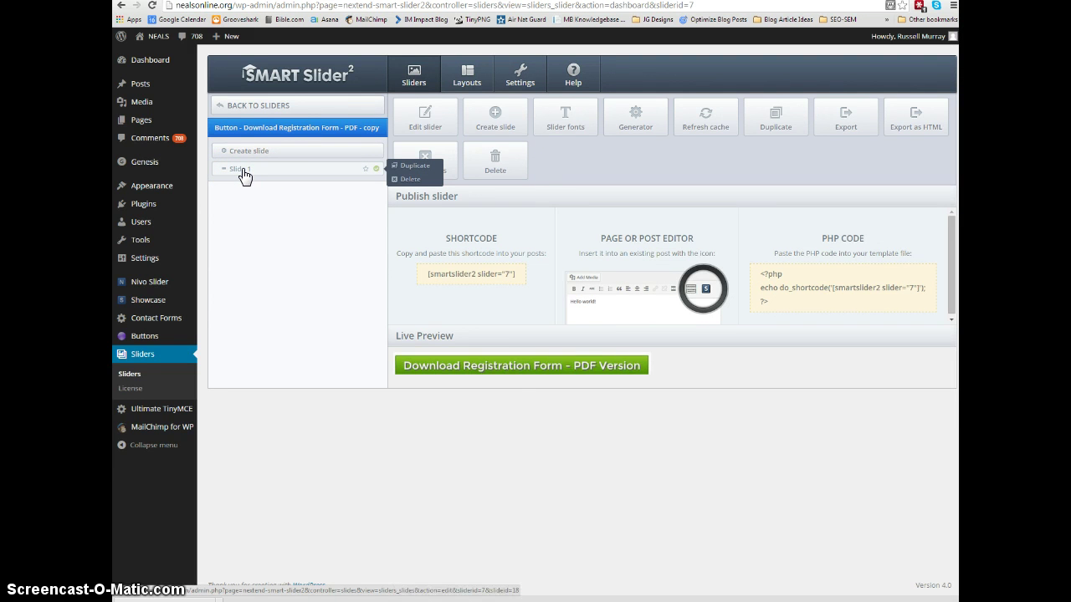
{"action": "left_click", "coordinate": [261, 129]}
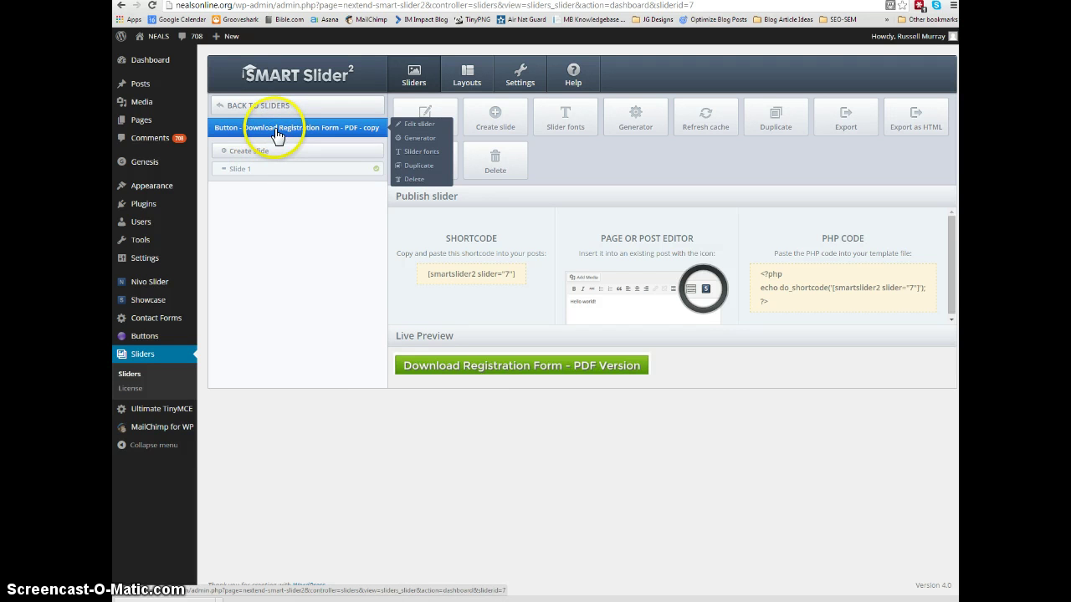
Open Slide 1, select the download button item, and inspect its nealsonline.org link
{"action": "left_click", "coordinate": [248, 175]}
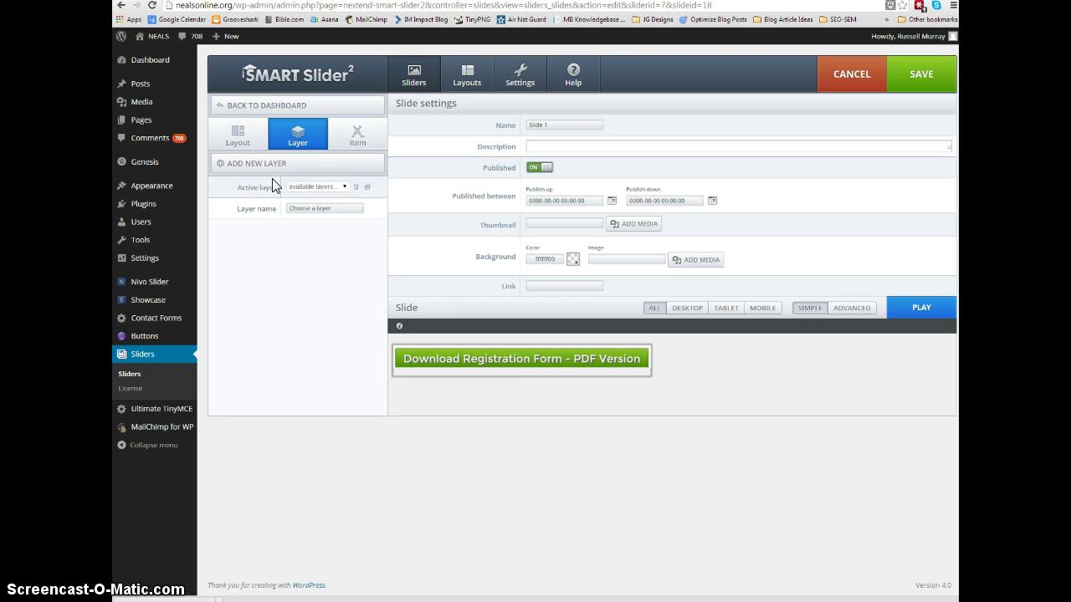
{"action": "mouse_move", "coordinate": [522, 359]}
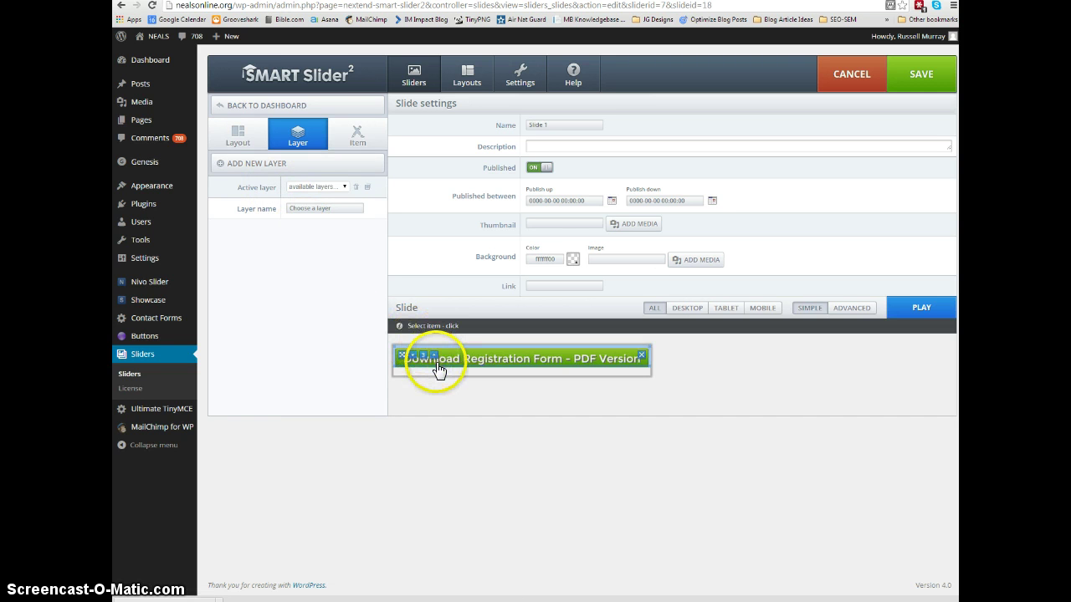
{"action": "left_click", "coordinate": [439, 370]}
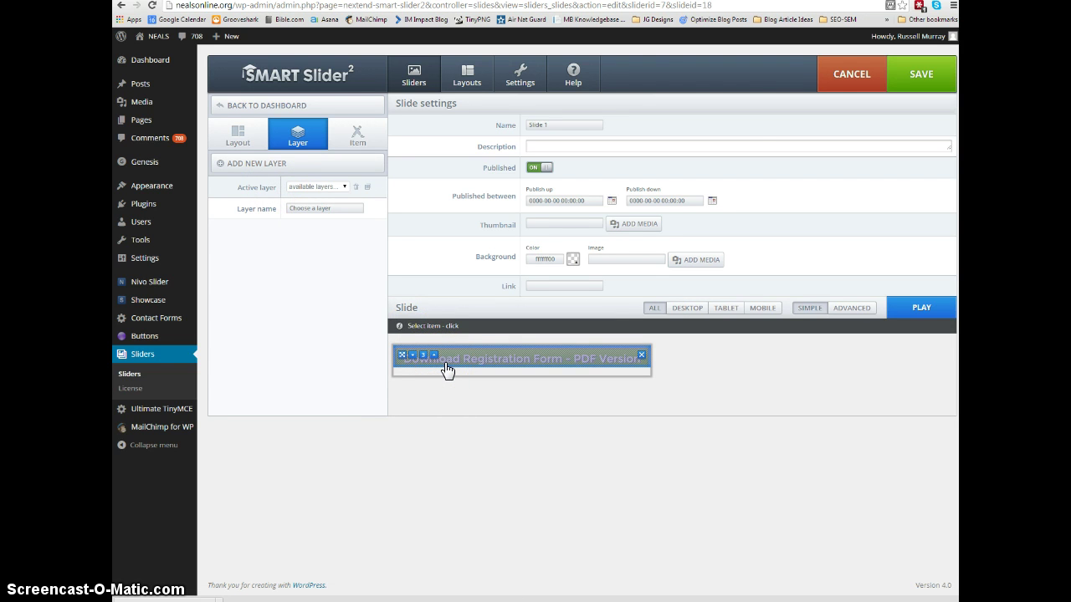
{"action": "left_click", "coordinate": [448, 371]}
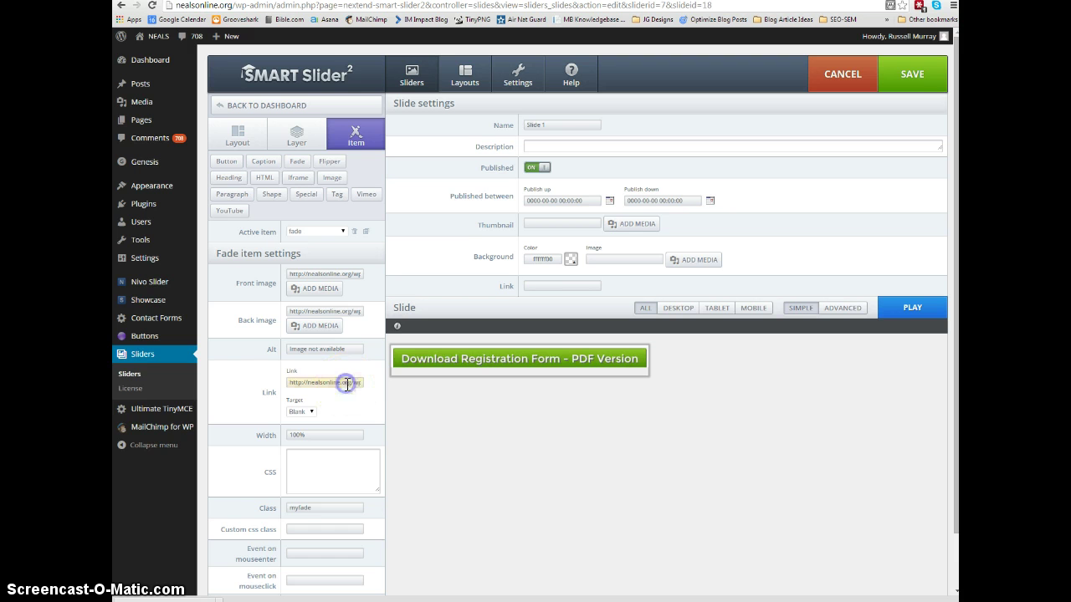
{"action": "left_click", "coordinate": [347, 385]}
{"action": "left_click", "coordinate": [430, 372]}
{"action": "left_click", "coordinate": [332, 385]}
{"action": "left_click", "coordinate": [331, 384]}
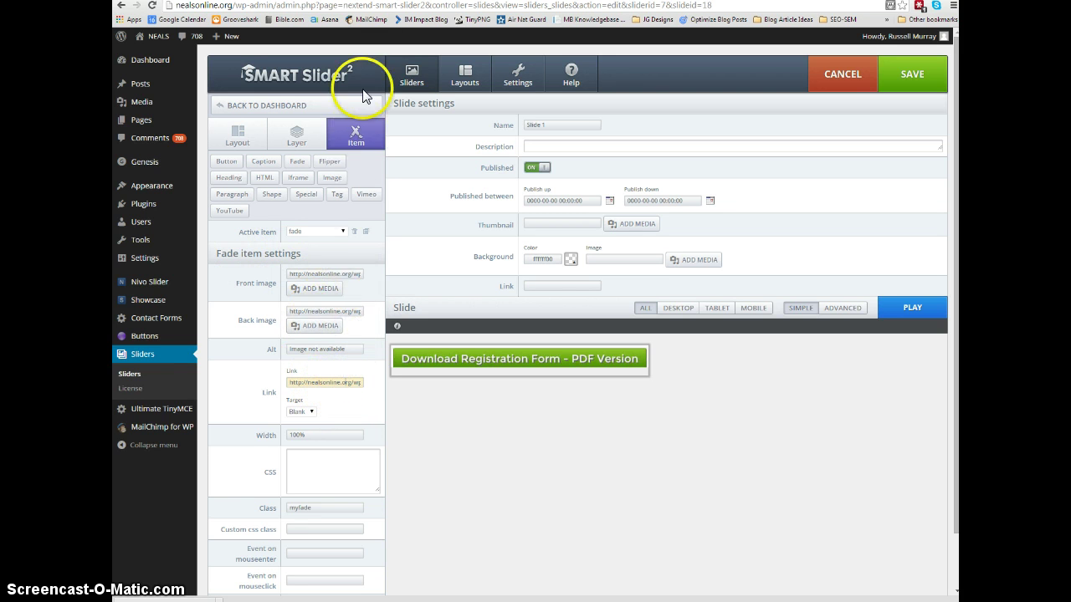
{"action": "scroll", "coordinate": [363, 95], "scroll_direction": "up", "scroll_amount": 2}
{"action": "scroll", "coordinate": [363, 96], "scroll_direction": "down", "scroll_amount": 2}
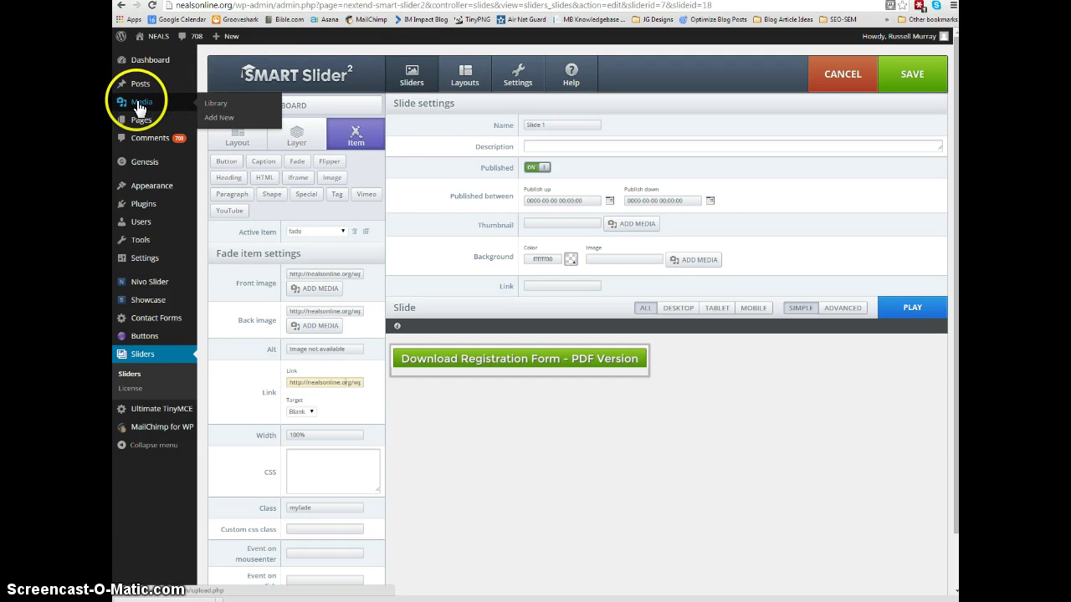
Upload the 2014-15_MembershipInvoiceForm PDF through Media > Add New
{"action": "left_click", "coordinate": [222, 119]}
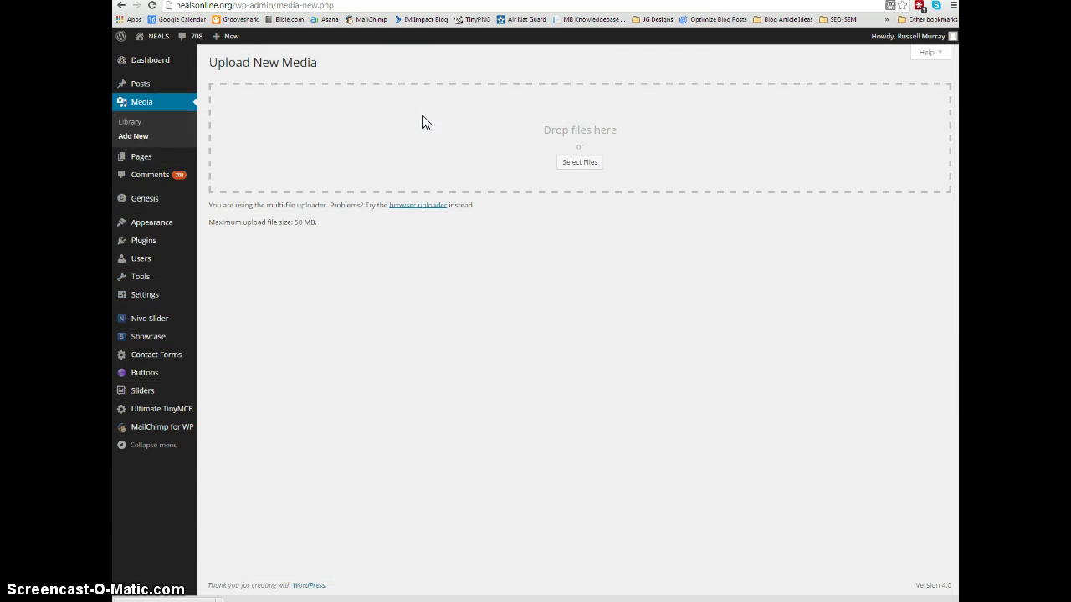
{"action": "left_click", "coordinate": [573, 165]}
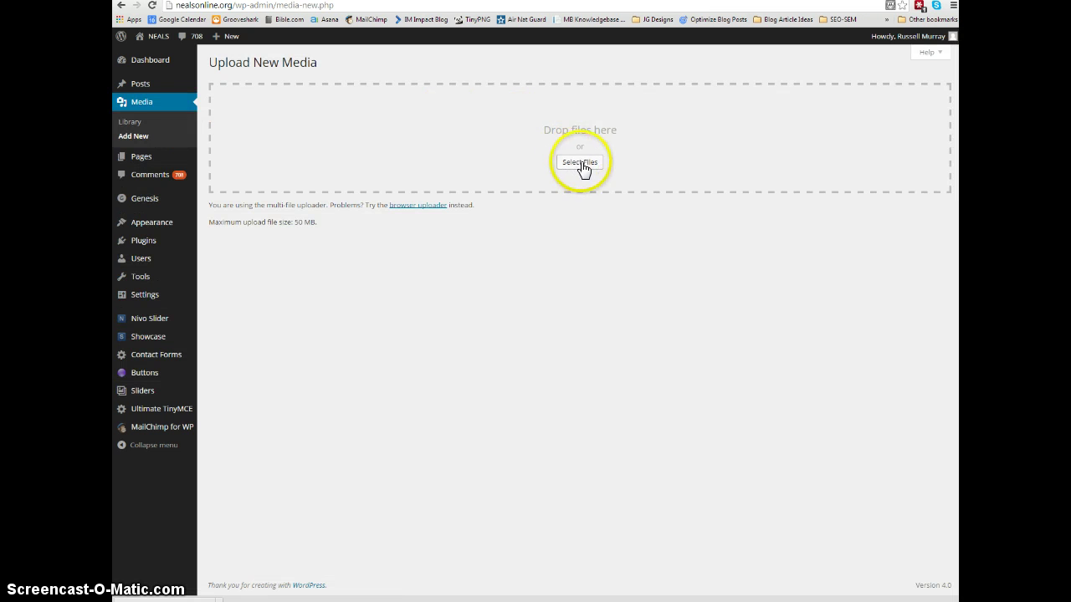
{"action": "left_click", "coordinate": [586, 169]}
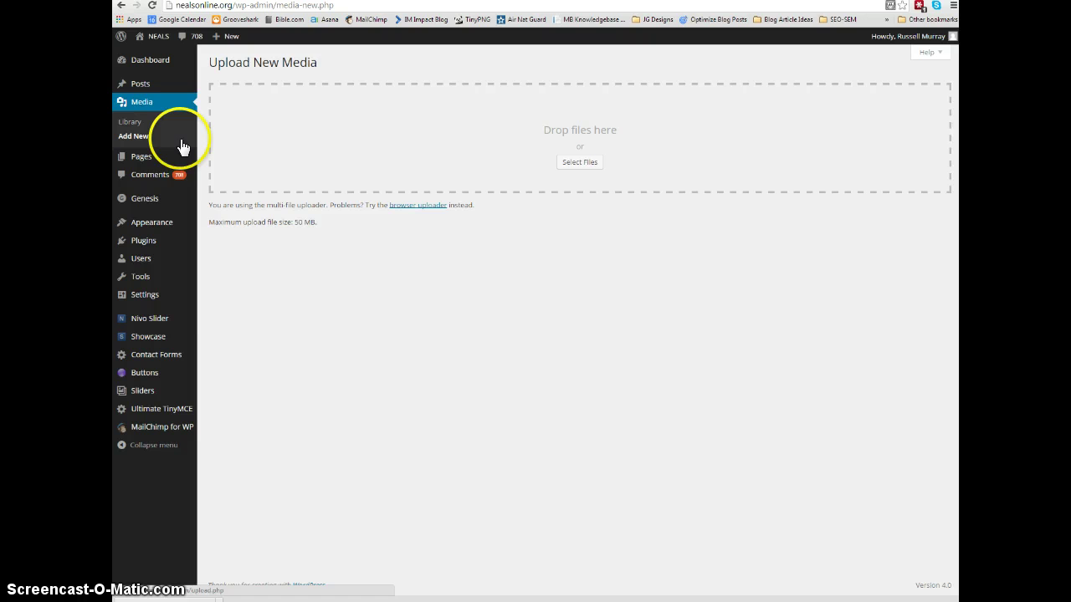
{"action": "left_click", "coordinate": [578, 165]}
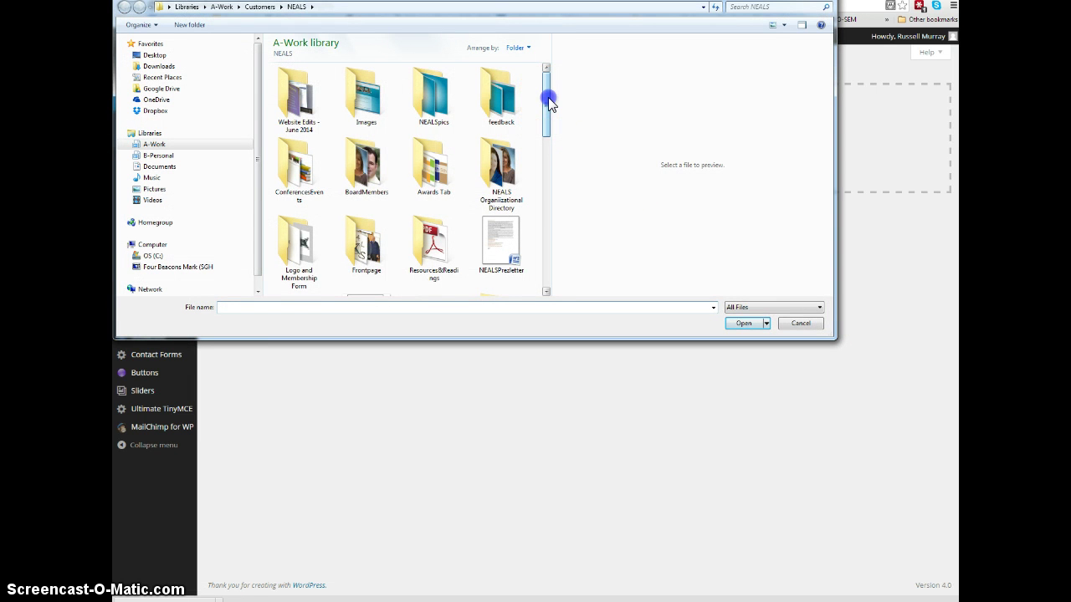
{"action": "left_click_drag", "start_coordinate": [548, 97], "coordinate": [548, 142]}
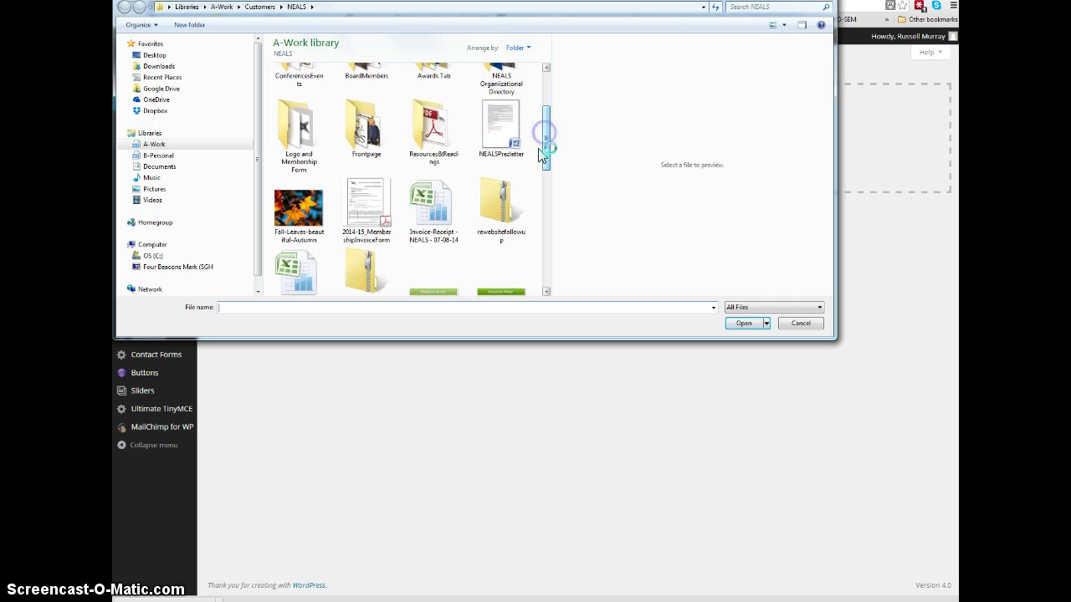
{"action": "left_click", "coordinate": [369, 204]}
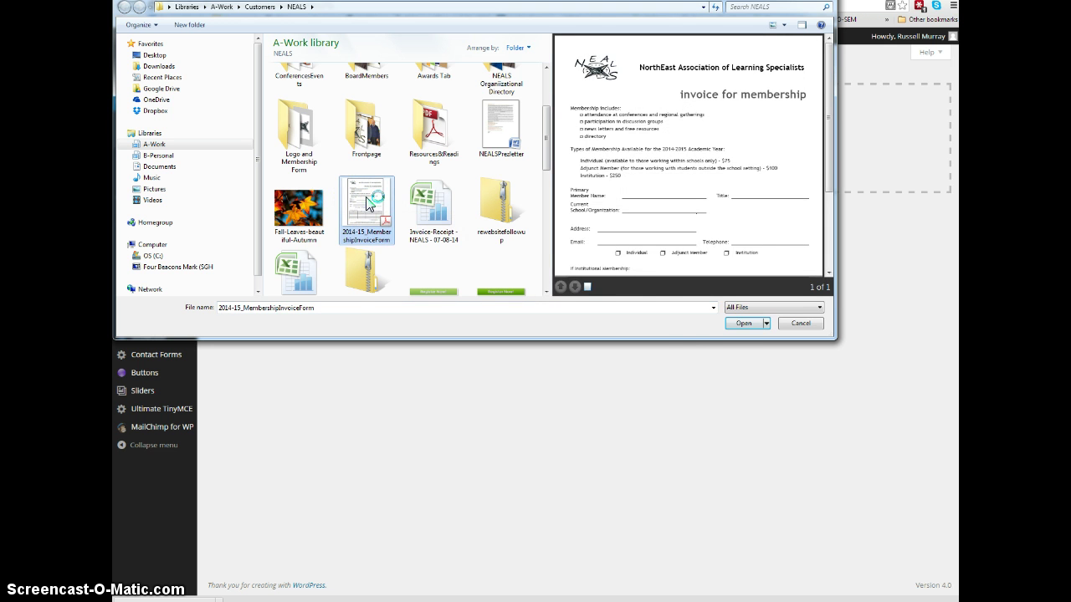
{"action": "left_click", "coordinate": [742, 325]}
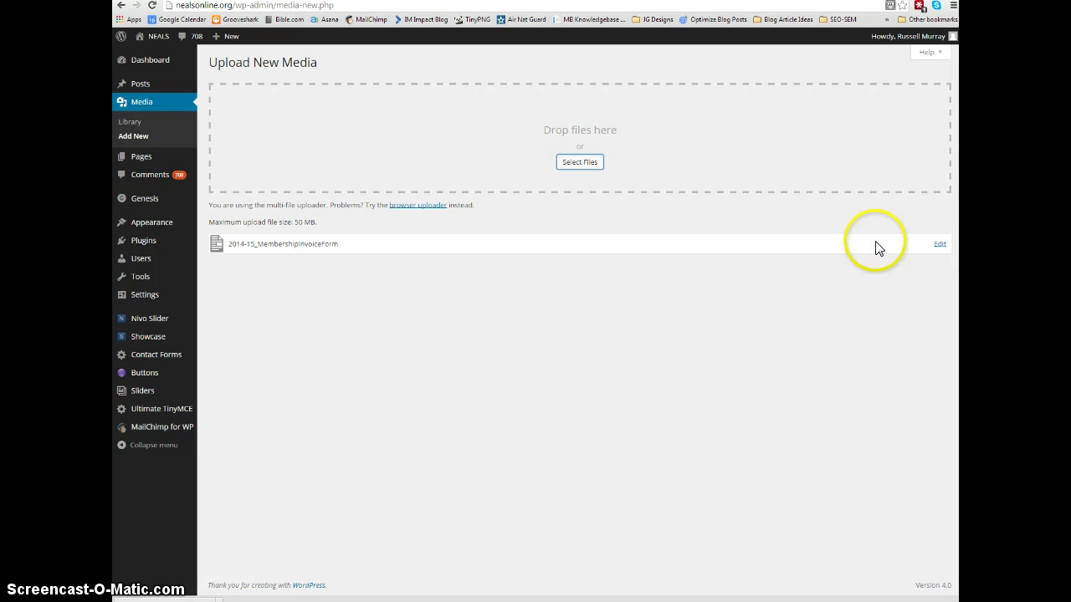
Check the uploaded invoice PDF's details, then view it first in the Media Library
{"action": "left_click", "coordinate": [940, 248]}
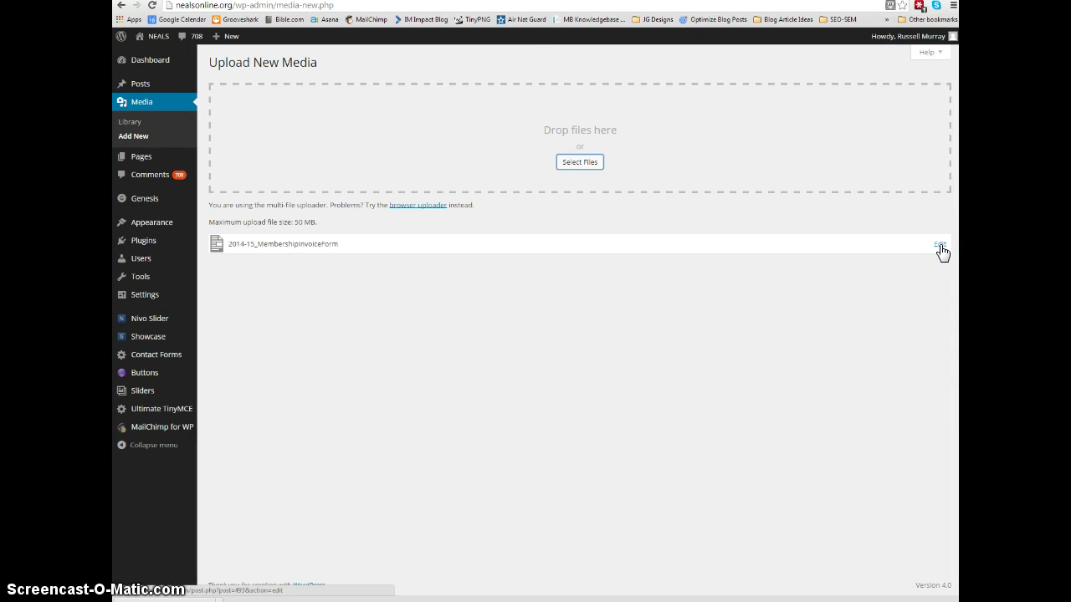
{"action": "left_click", "coordinate": [127, 158]}
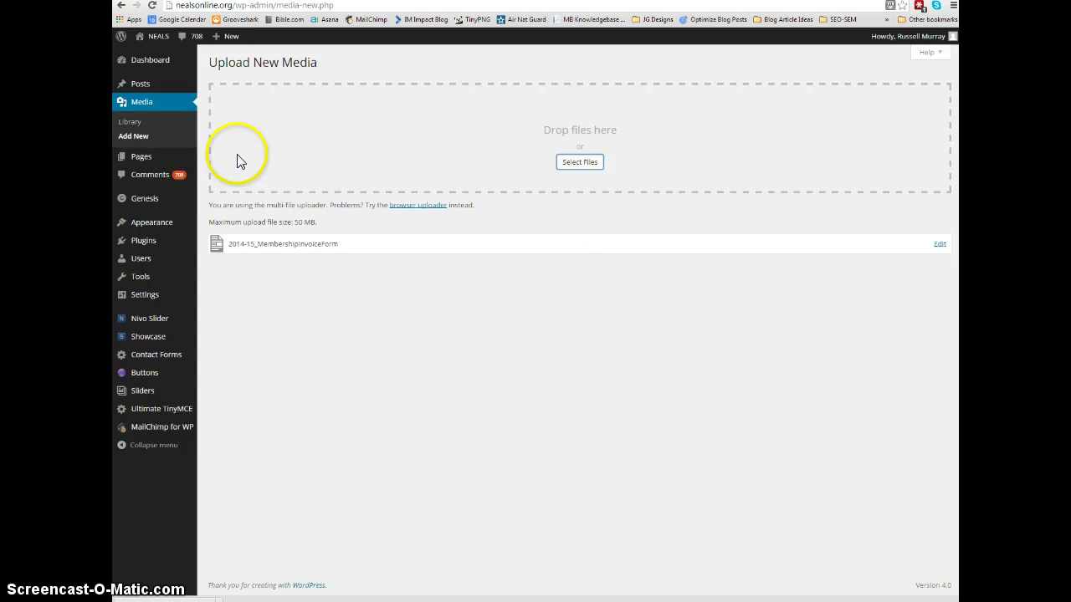
{"action": "left_click", "coordinate": [149, 136]}
{"action": "left_click", "coordinate": [145, 106]}
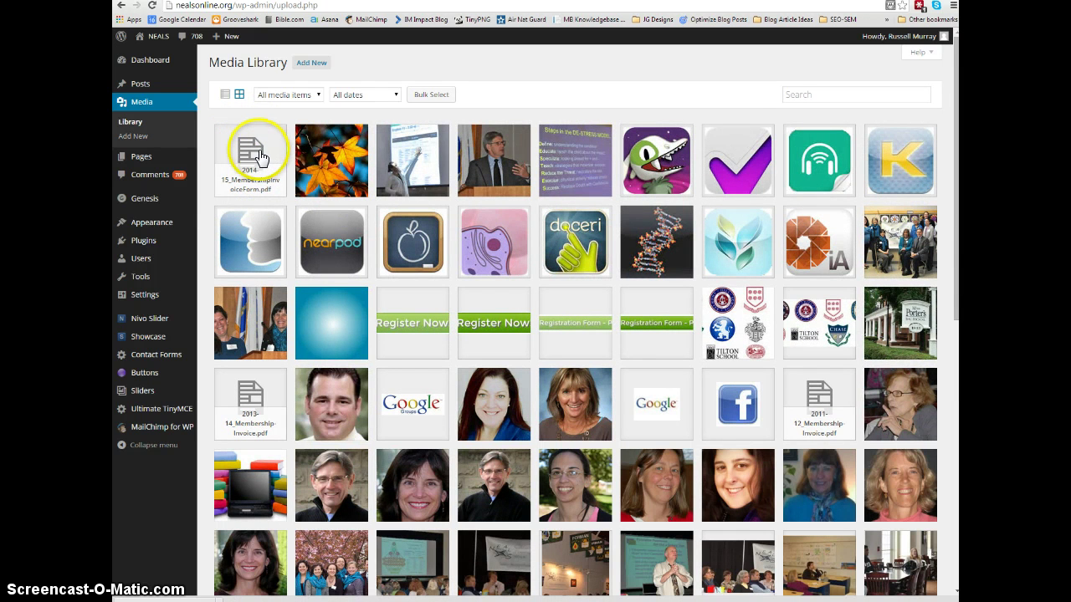
{"action": "left_click", "coordinate": [261, 157]}
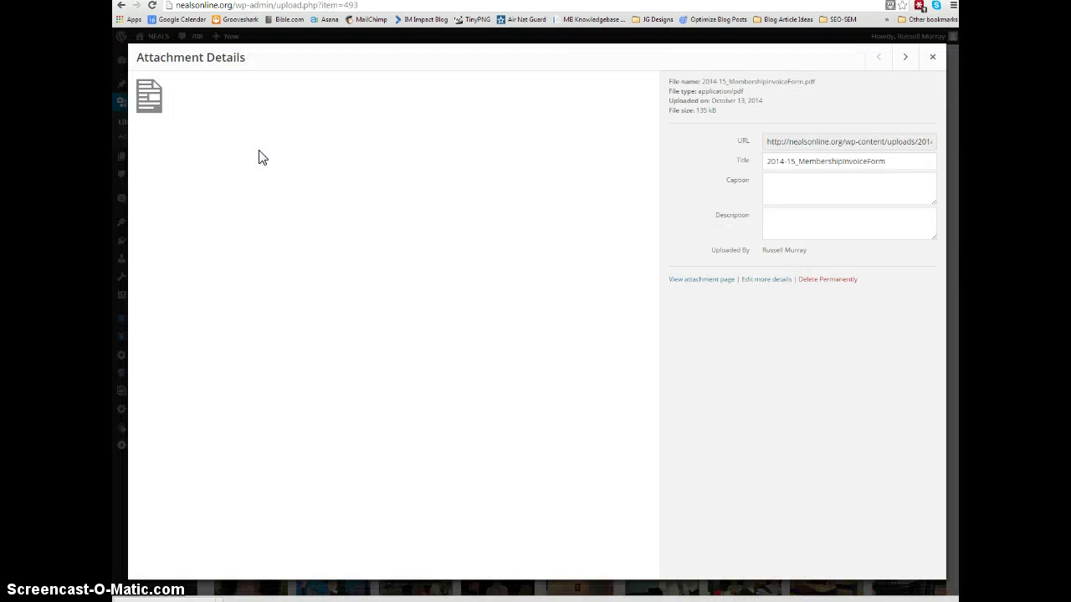
{"action": "double_click", "coordinate": [801, 146]}
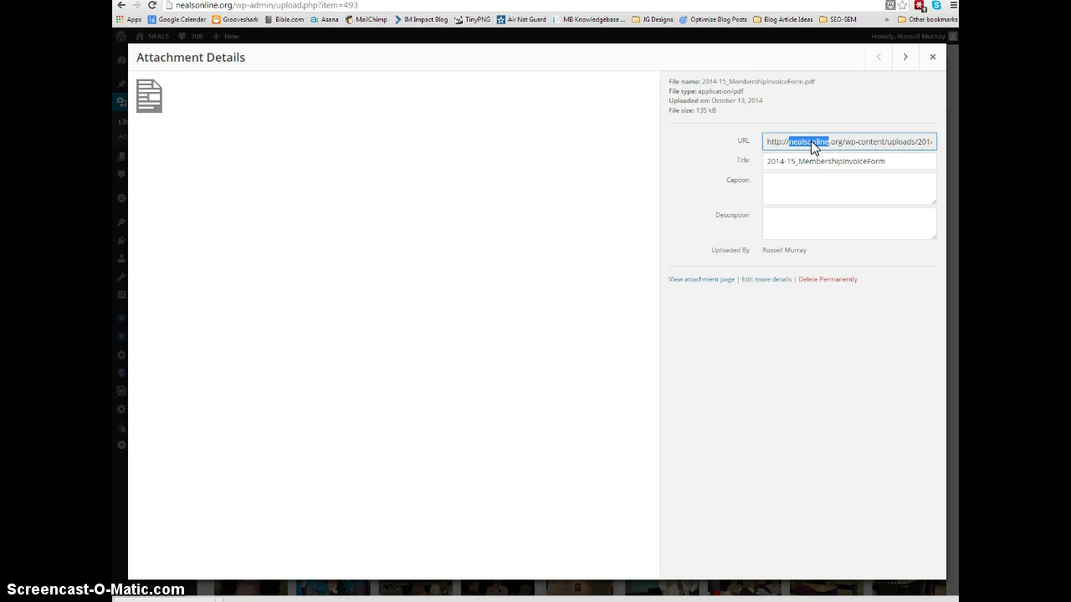
{"action": "key", "text": "ctrl+a"}
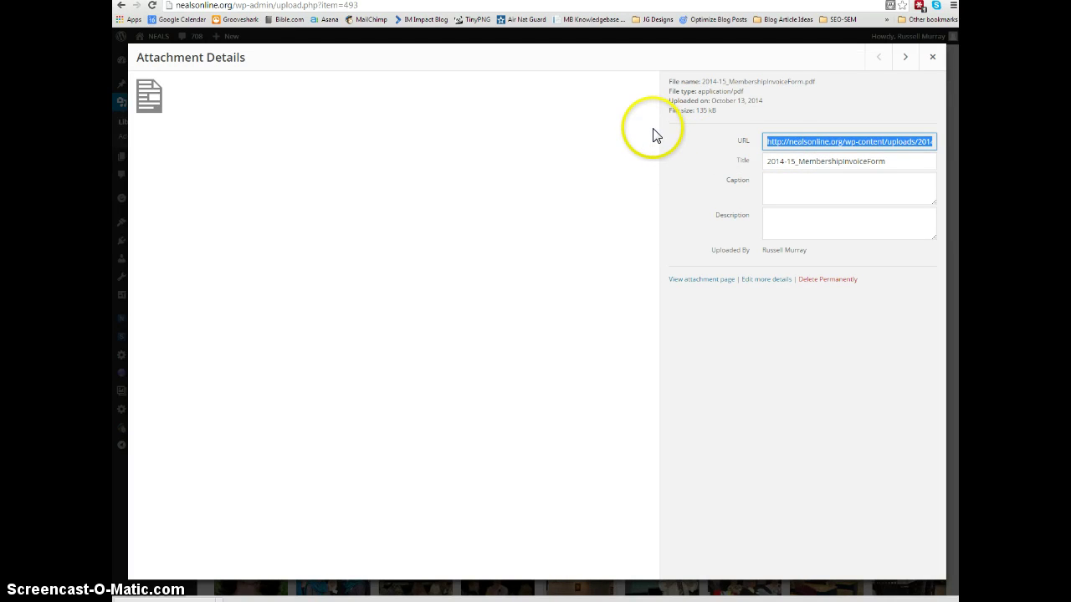
{"action": "left_click", "coordinate": [932, 60]}
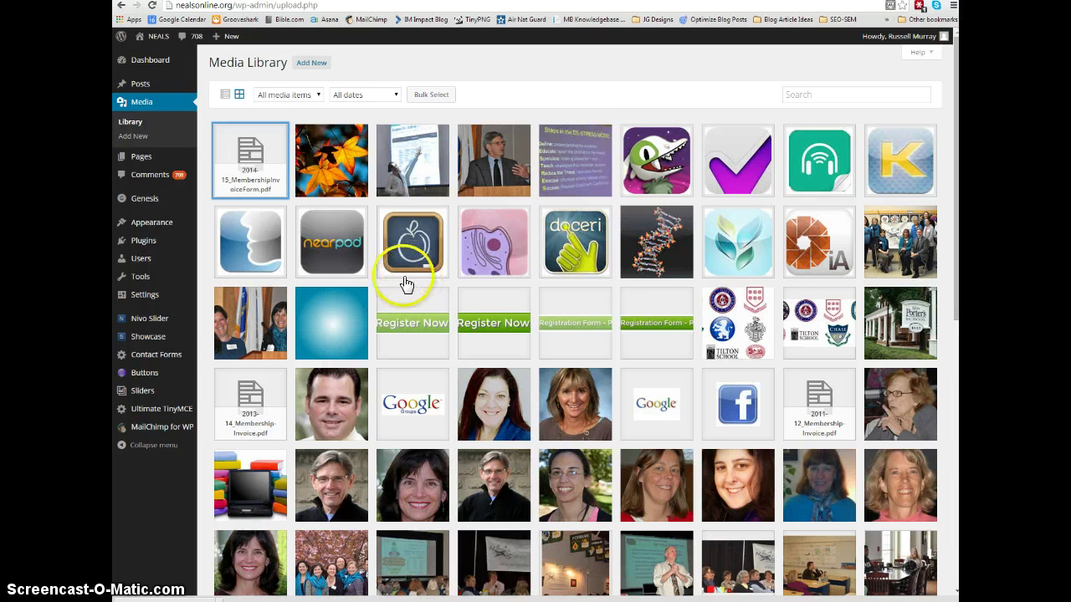
{"action": "mouse_move", "coordinate": [142, 390]}
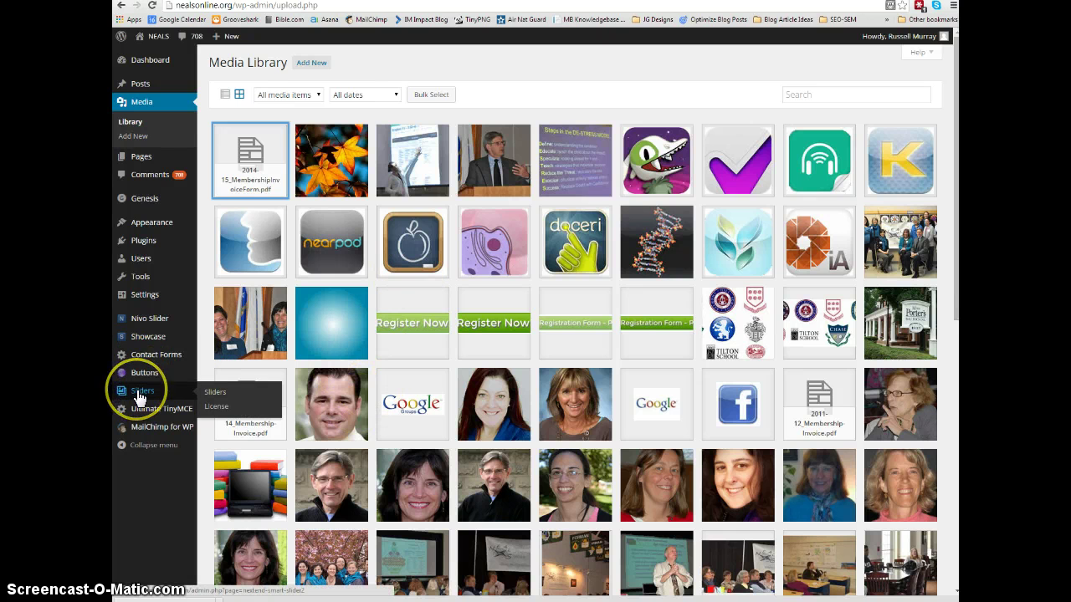
Reopen Slide 1 of the 'Button - Download Registration Form - PDF - copy' slider
{"action": "left_click", "coordinate": [209, 391]}
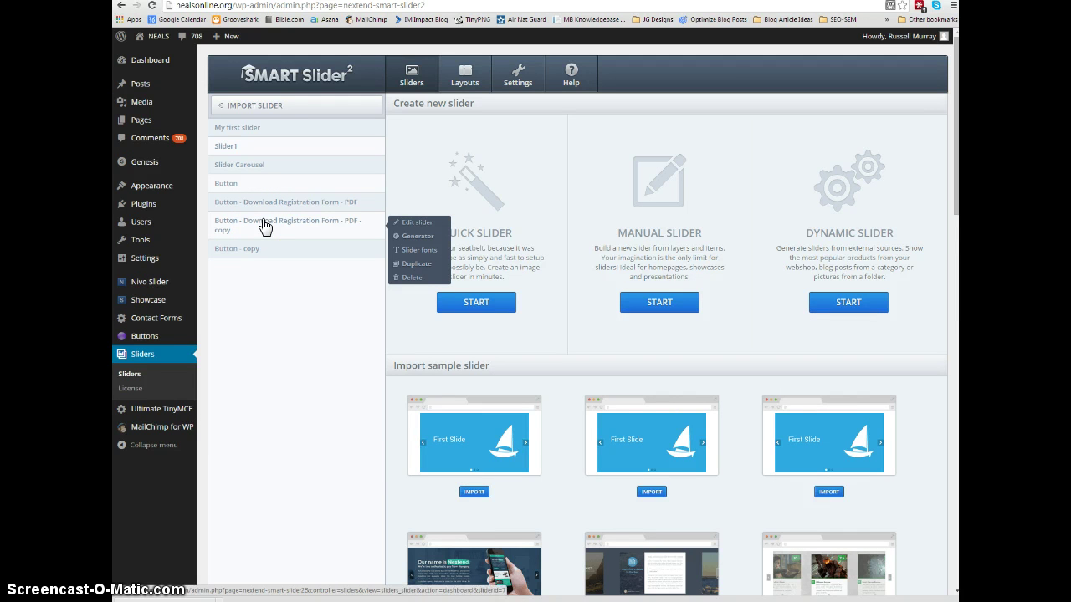
{"action": "left_click", "coordinate": [264, 226]}
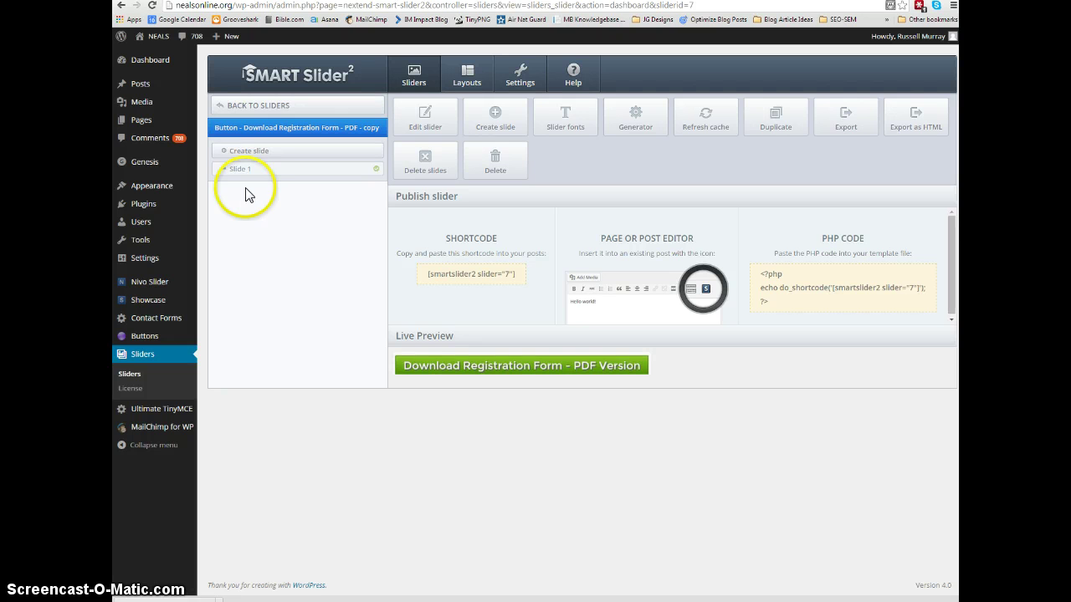
{"action": "mouse_move", "coordinate": [292, 168]}
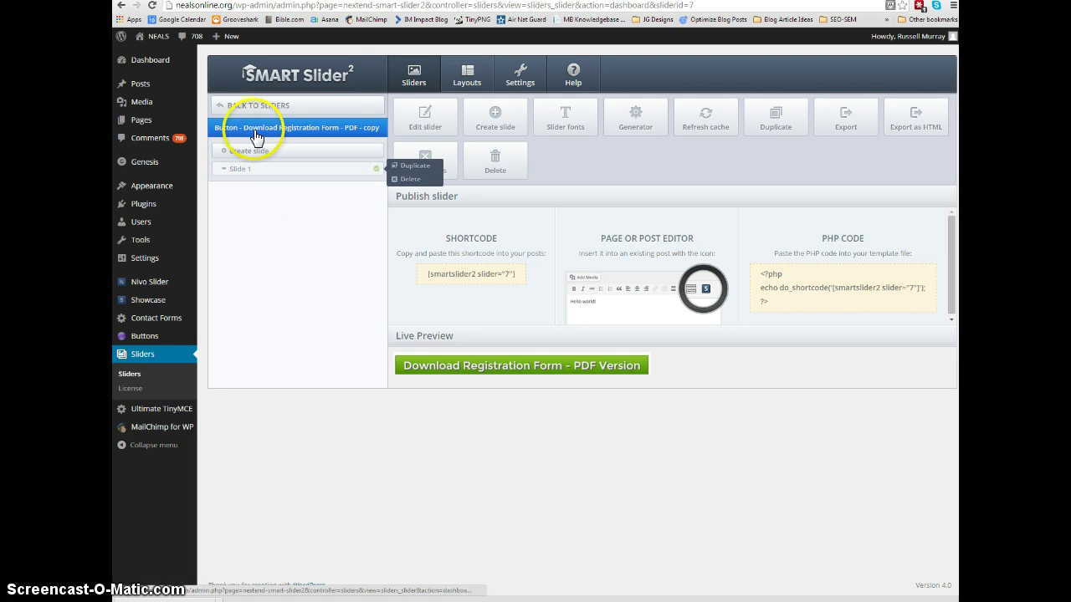
{"action": "left_click", "coordinate": [255, 171]}
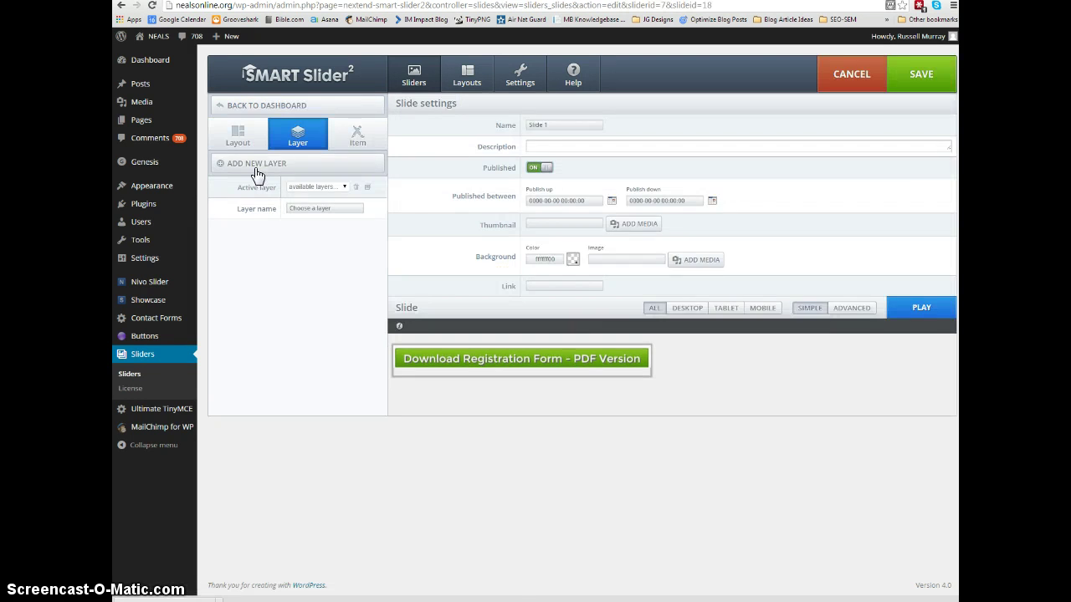
Select the download button layer and show its Fade item settings with the link
{"action": "left_click", "coordinate": [430, 361]}
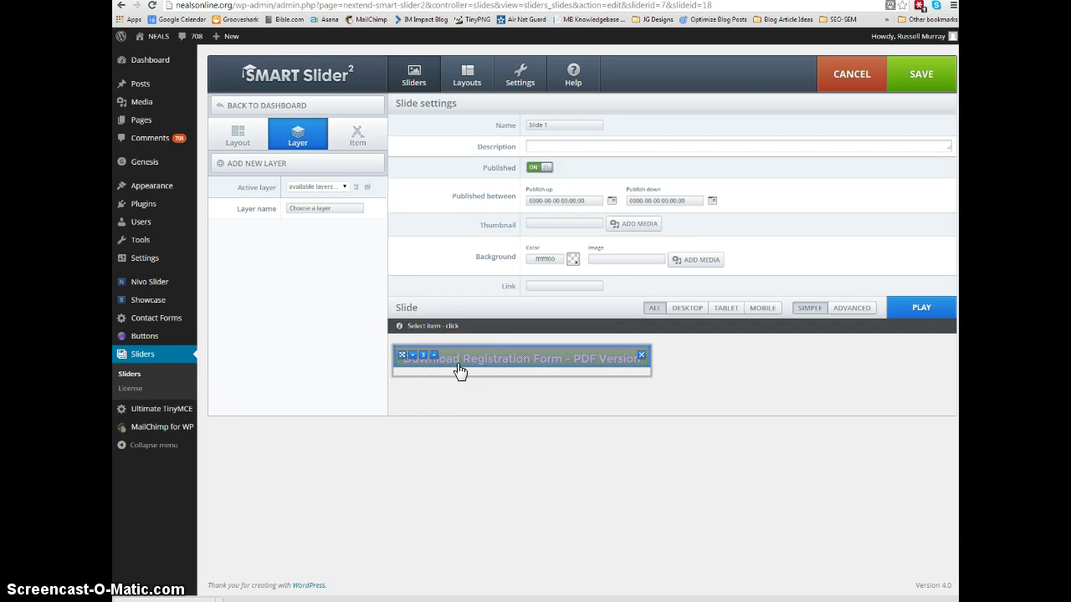
{"action": "left_click", "coordinate": [459, 371]}
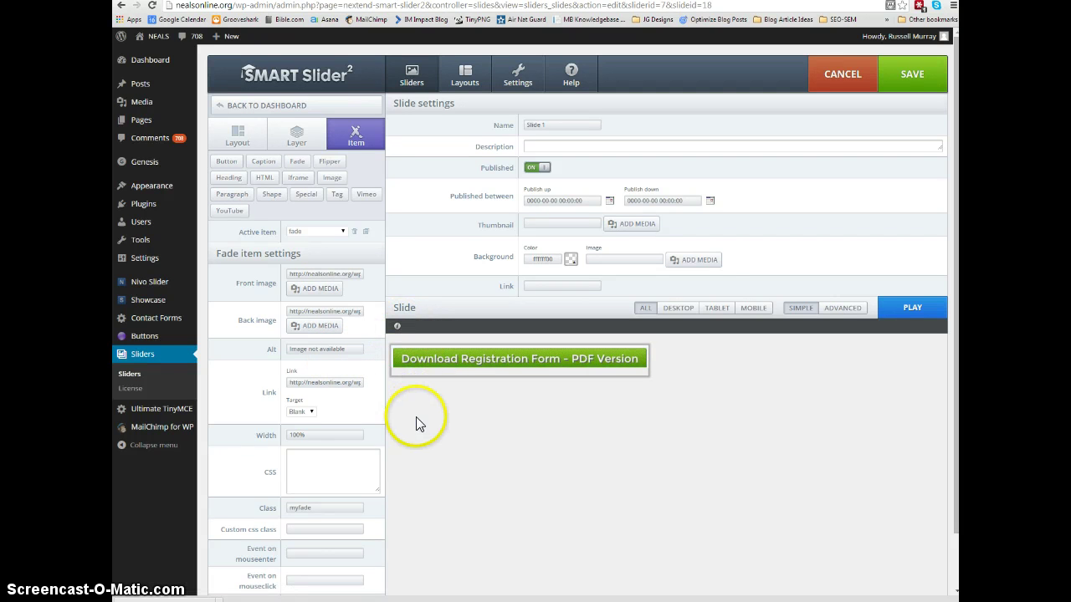
Replace the button link with the 2014-15 membership invoice PDF URL and save the slide
{"action": "left_click", "coordinate": [334, 383]}
{"action": "key", "text": "ctrl+a"}
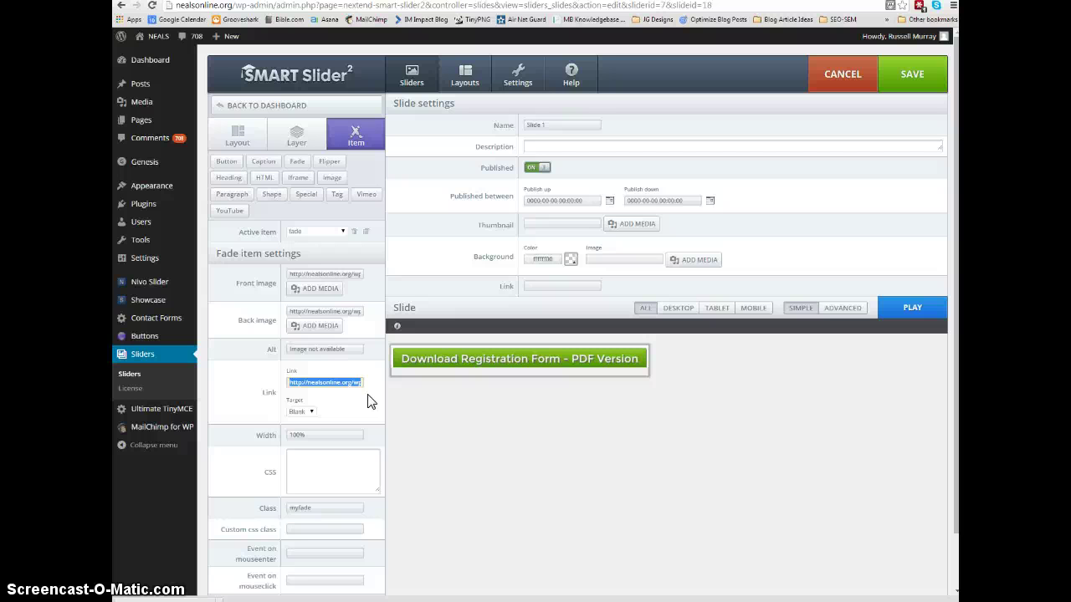
{"action": "key", "text": "ctrl+v"}
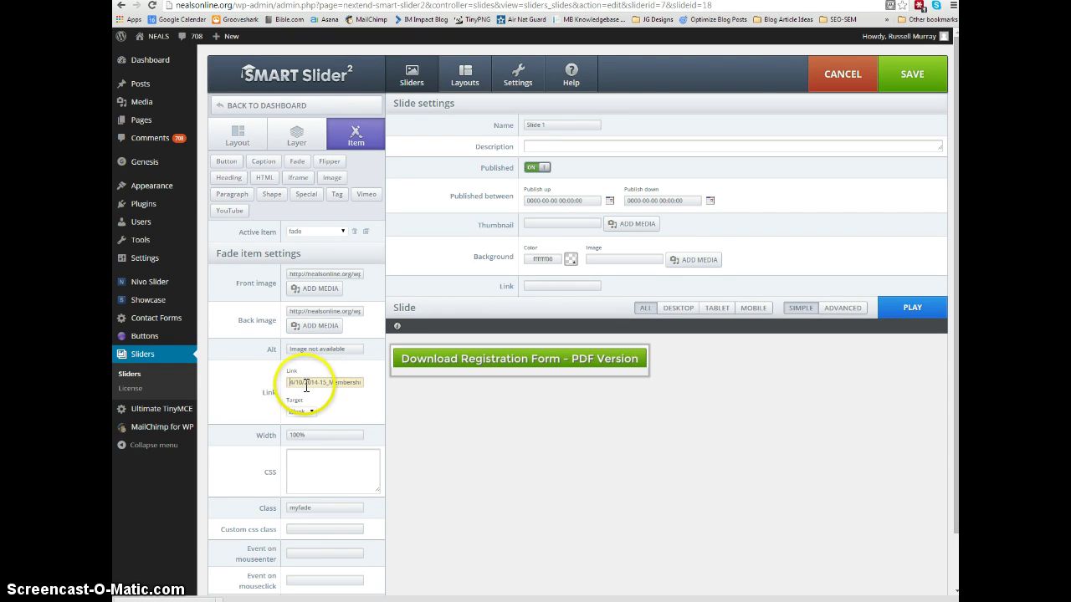
{"action": "mouse_move", "coordinate": [304, 383]}
{"action": "left_mouse_down"}
{"action": "mouse_move", "coordinate": [361, 384]}
{"action": "mouse_move", "coordinate": [367, 402]}
{"action": "left_mouse_up"}
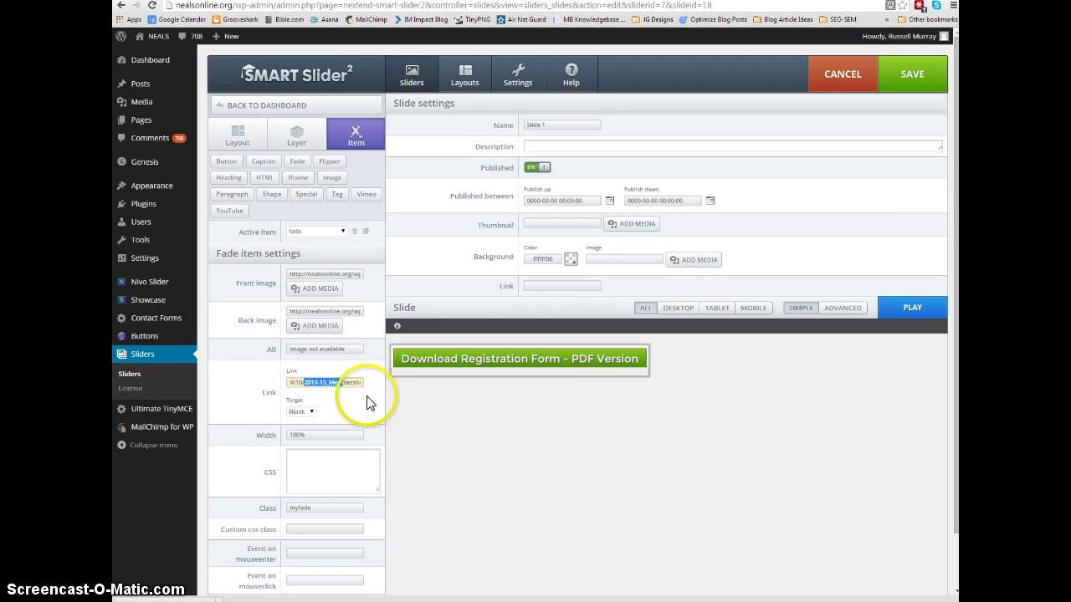
{"action": "left_click", "coordinate": [910, 78]}
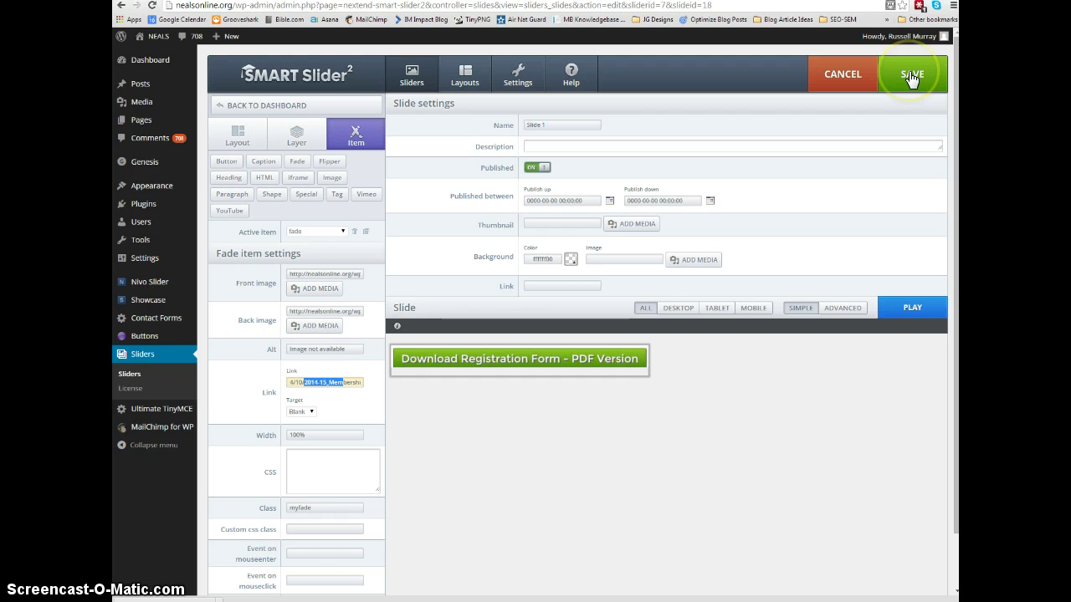
{"action": "left_click", "coordinate": [911, 78]}
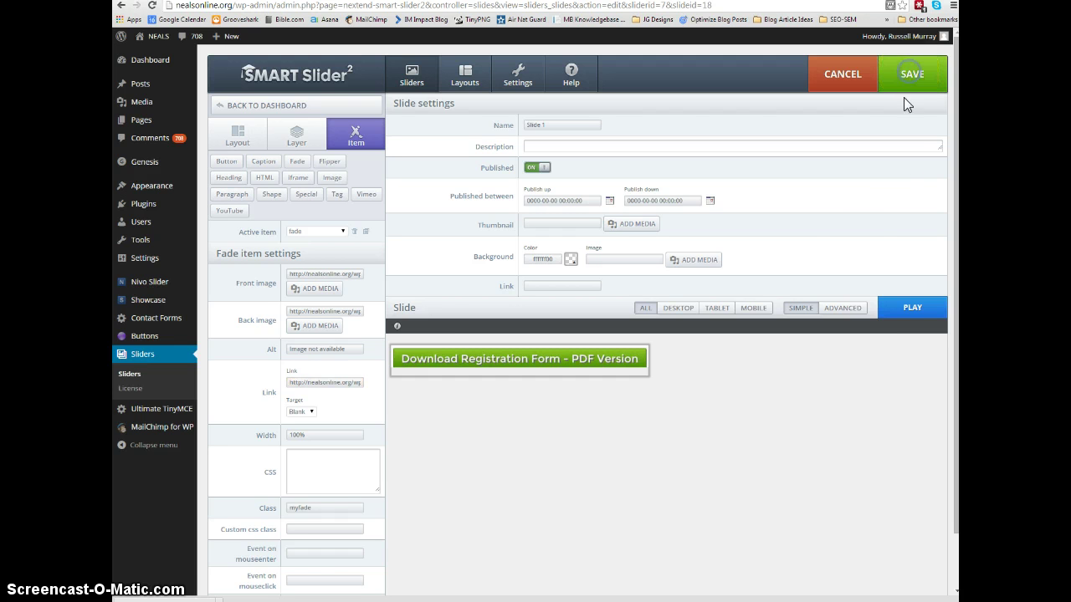
{"action": "left_click", "coordinate": [861, 209]}
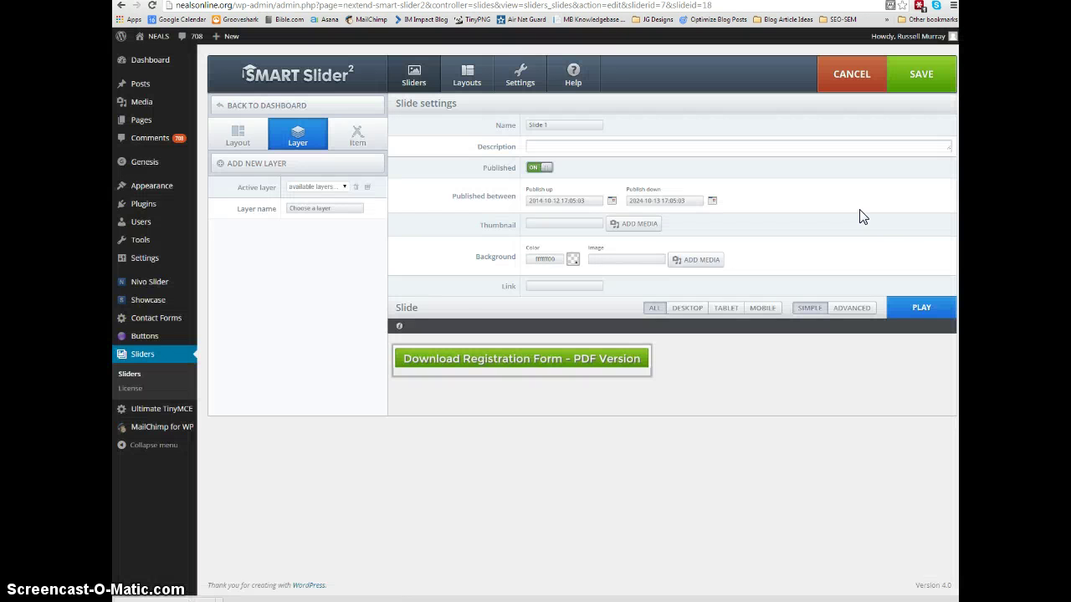
Visit the live NEALS Join page and reload it to check the download button
{"action": "left_click_drag", "start_coordinate": [837, 215], "coordinate": [736, 167]}
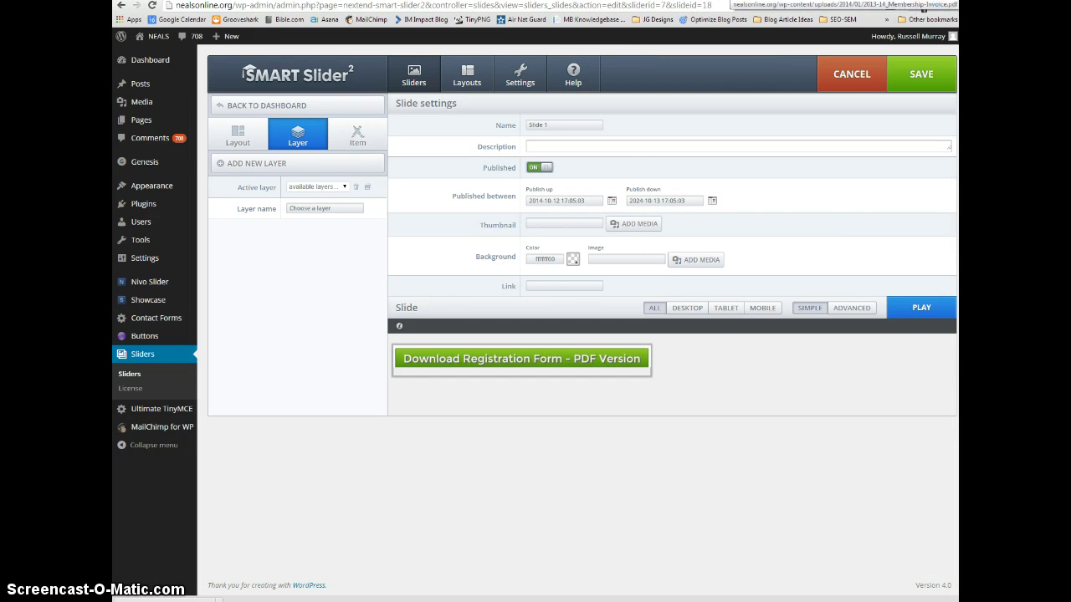
{"action": "mouse_move", "coordinate": [154, 36]}
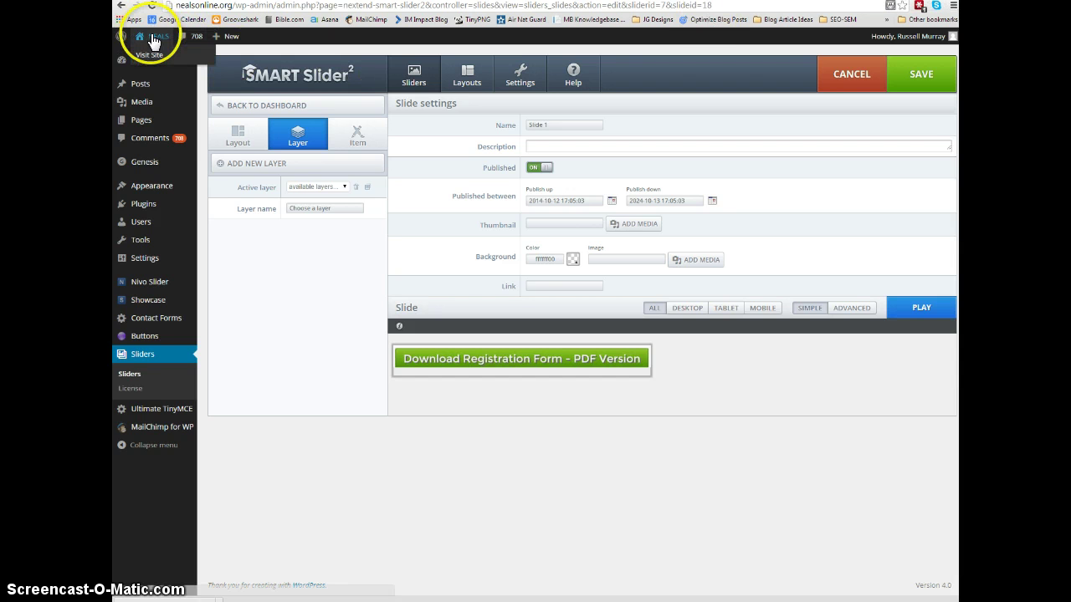
{"action": "left_click", "coordinate": [149, 55]}
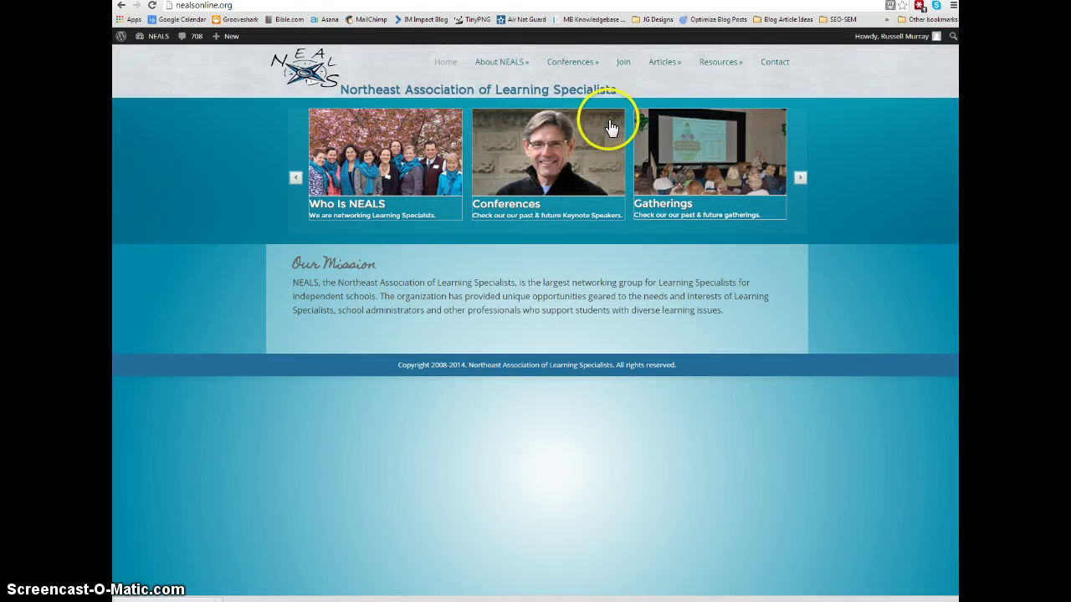
{"action": "left_click", "coordinate": [623, 67]}
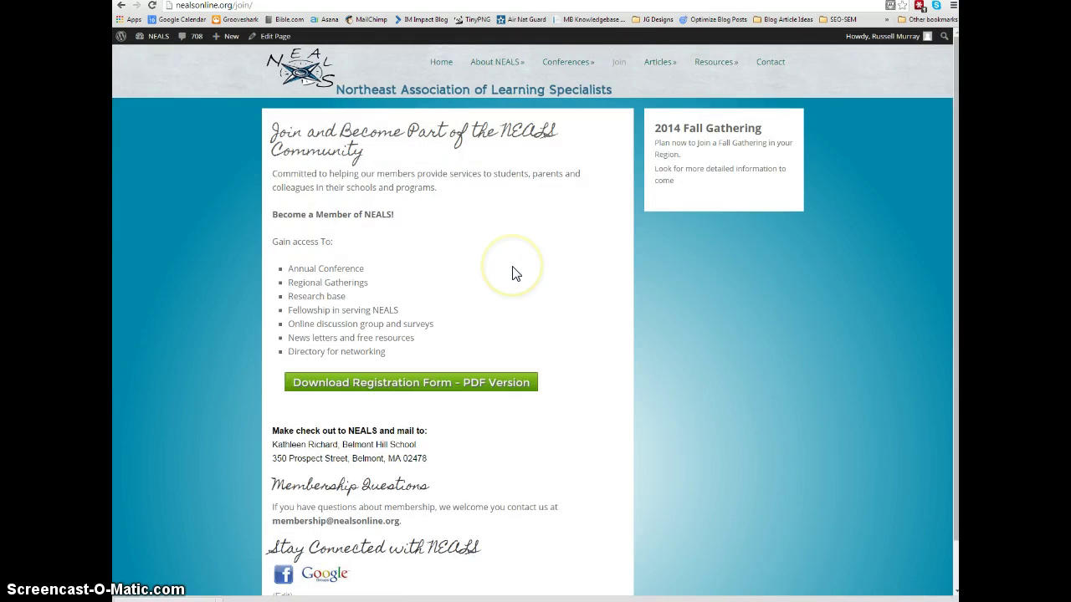
{"action": "scroll", "coordinate": [514, 273], "scroll_direction": "down", "scroll_amount": 1}
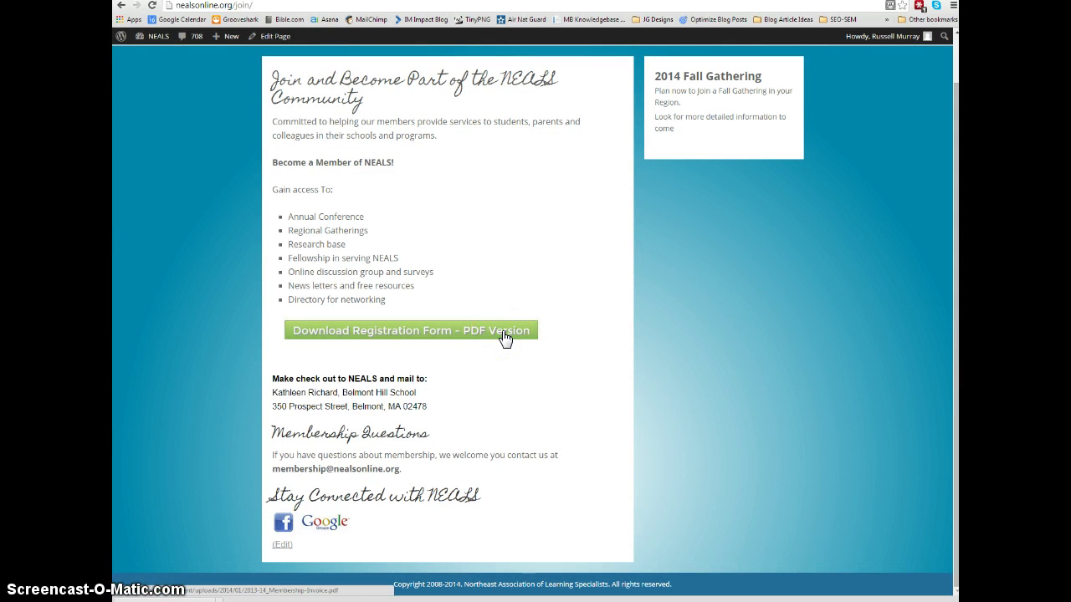
{"action": "right_click", "coordinate": [500, 359]}
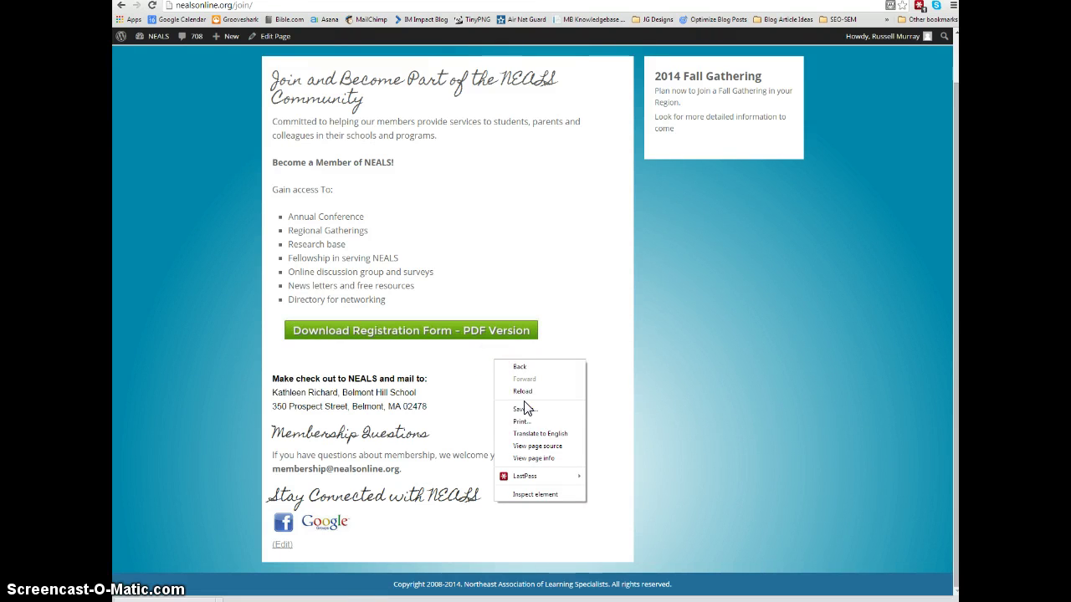
{"action": "left_click", "coordinate": [528, 393]}
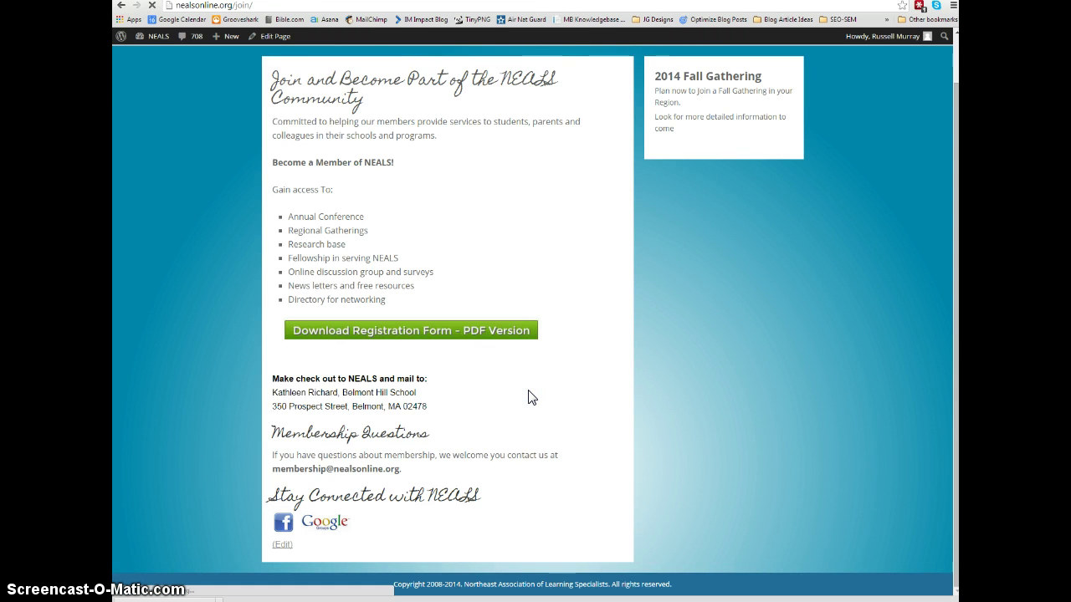
{"action": "left_click", "coordinate": [512, 334]}
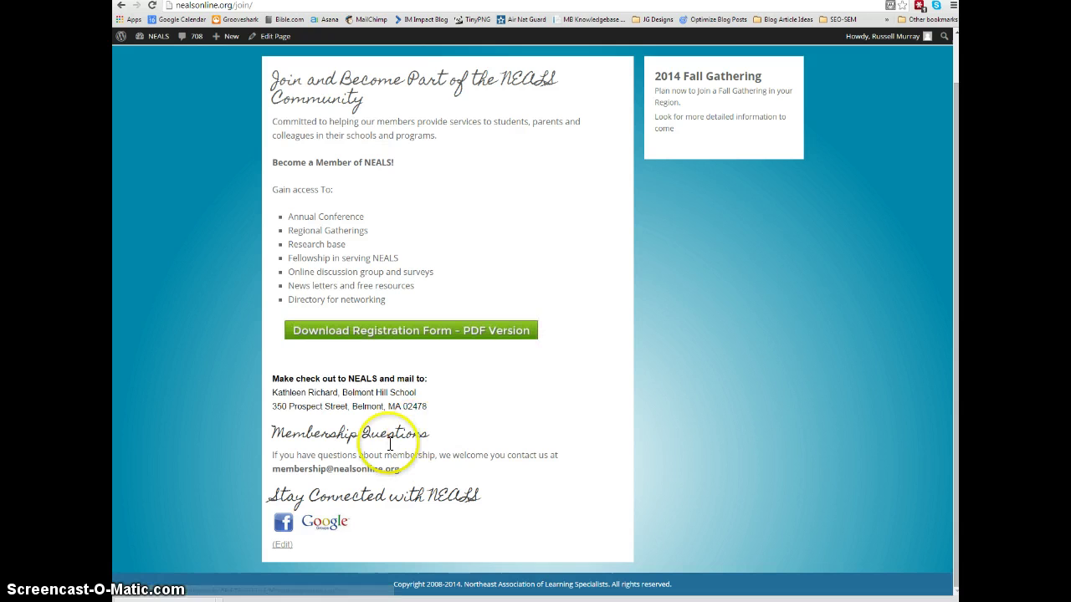
{"action": "scroll", "coordinate": [620, 533], "scroll_direction": "up", "scroll_amount": 1}
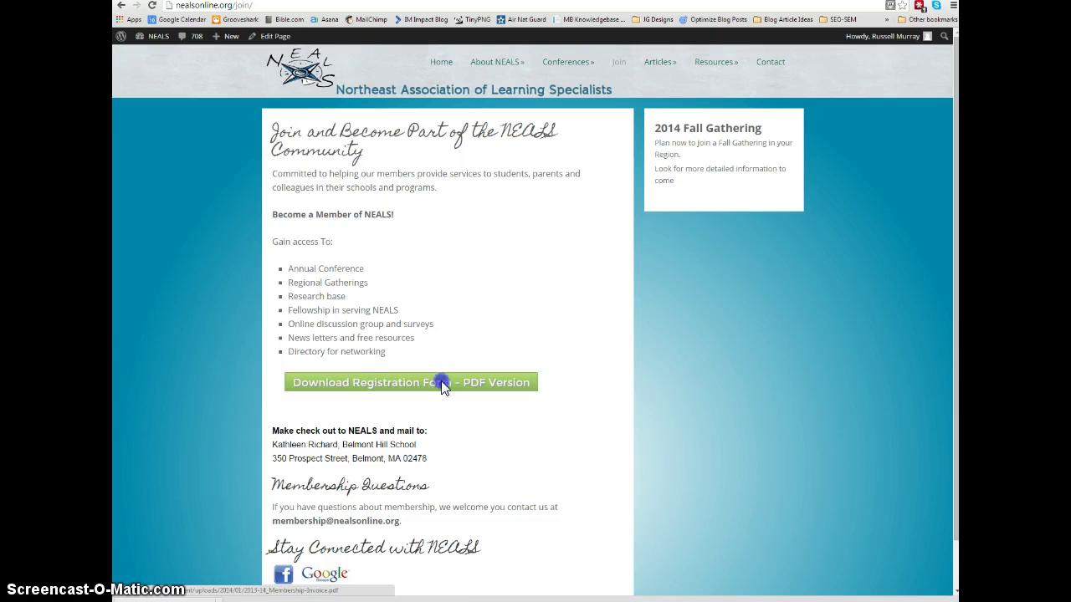
{"action": "left_click", "coordinate": [442, 384]}
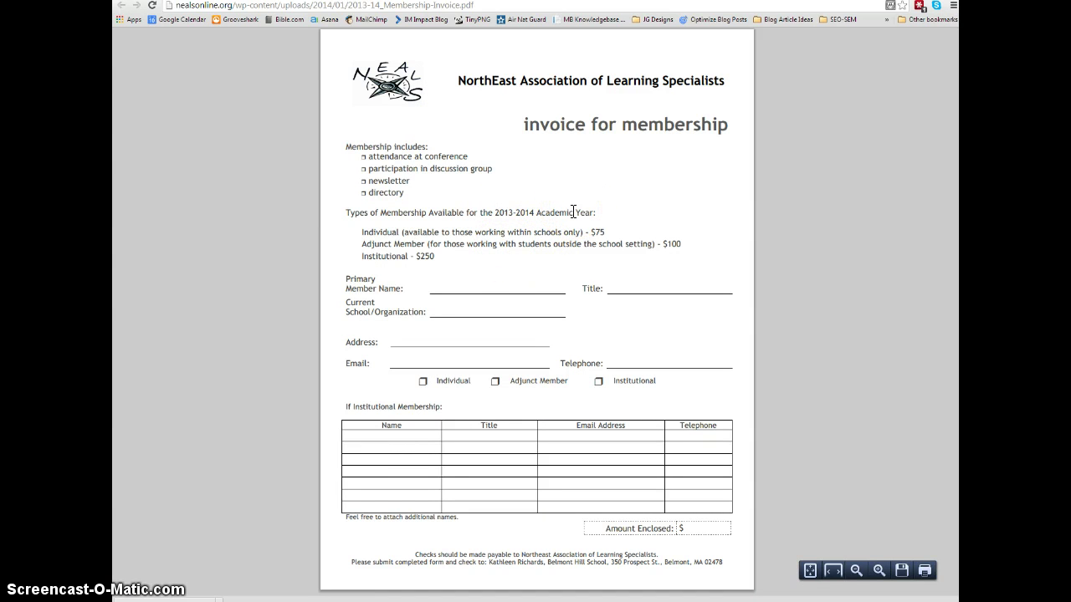
{"action": "left_click_drag", "start_coordinate": [348, 5], "coordinate": [369, 7]}
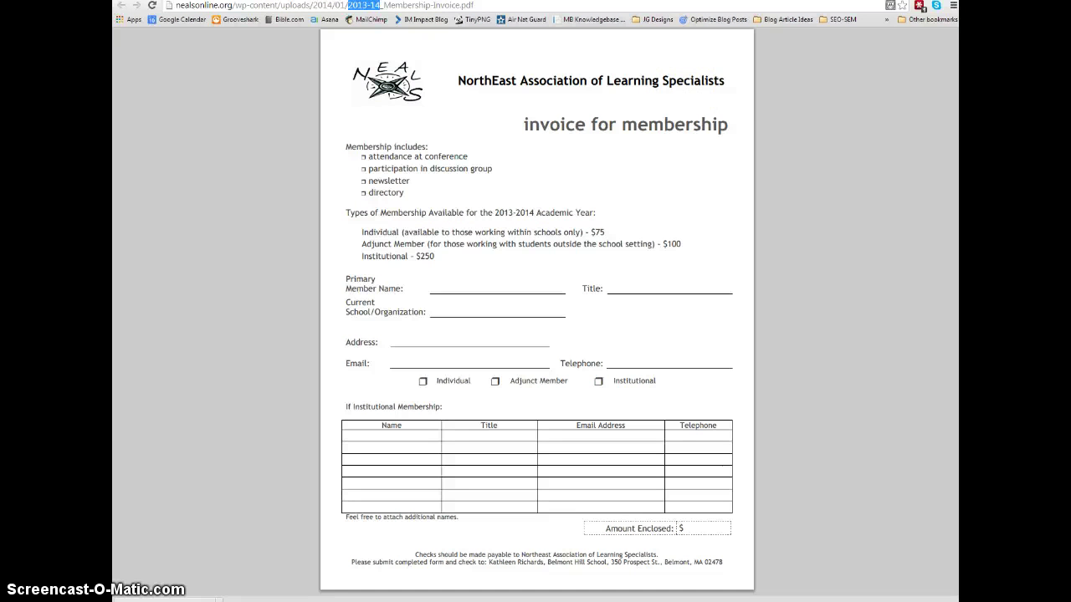
{"action": "key", "text": "alt+Left"}
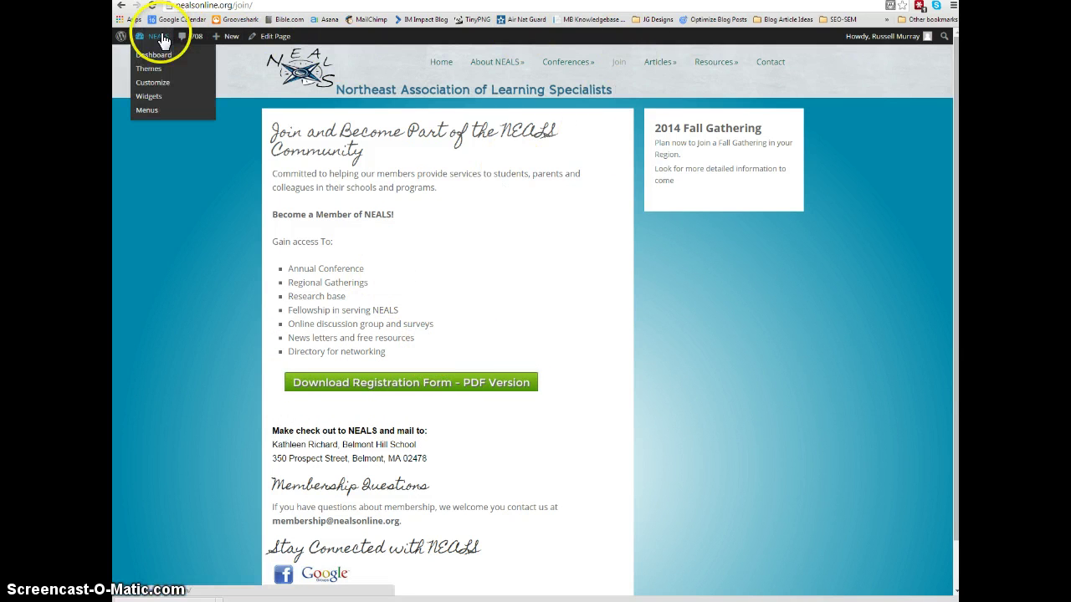
Delete the cache in WP Super Cache settings so zero cached pages remain
{"action": "mouse_move", "coordinate": [156, 36]}
{"action": "left_click", "coordinate": [160, 39]}
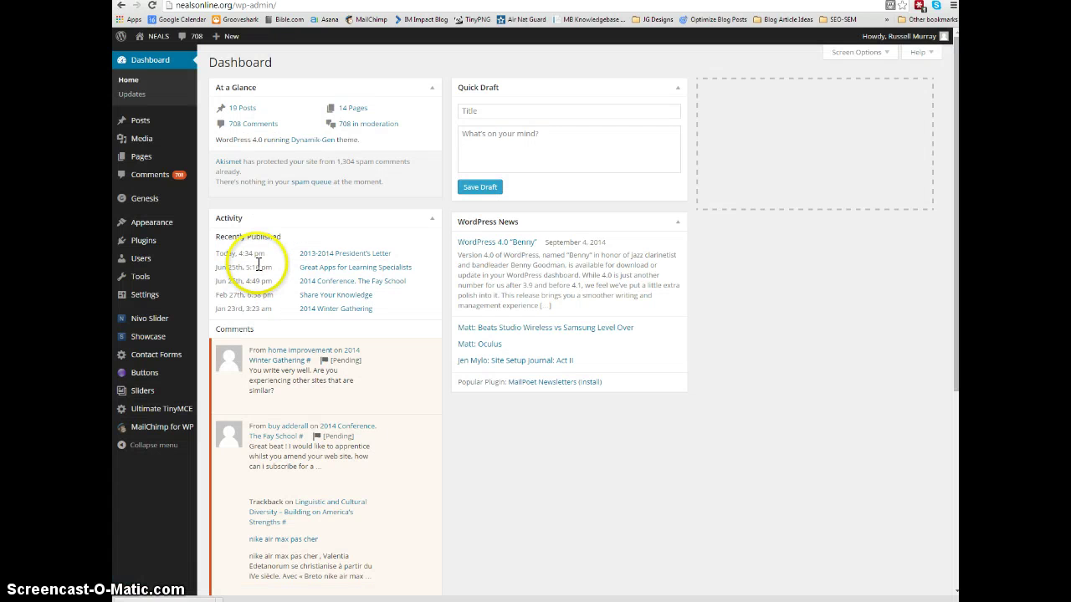
{"action": "mouse_move", "coordinate": [144, 294]}
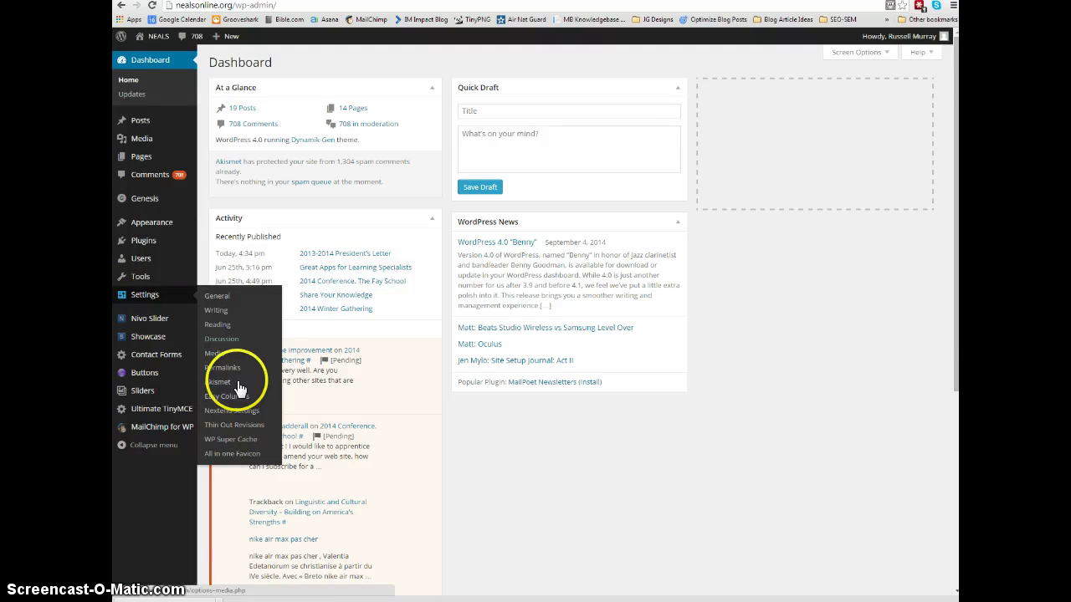
{"action": "left_click", "coordinate": [244, 443]}
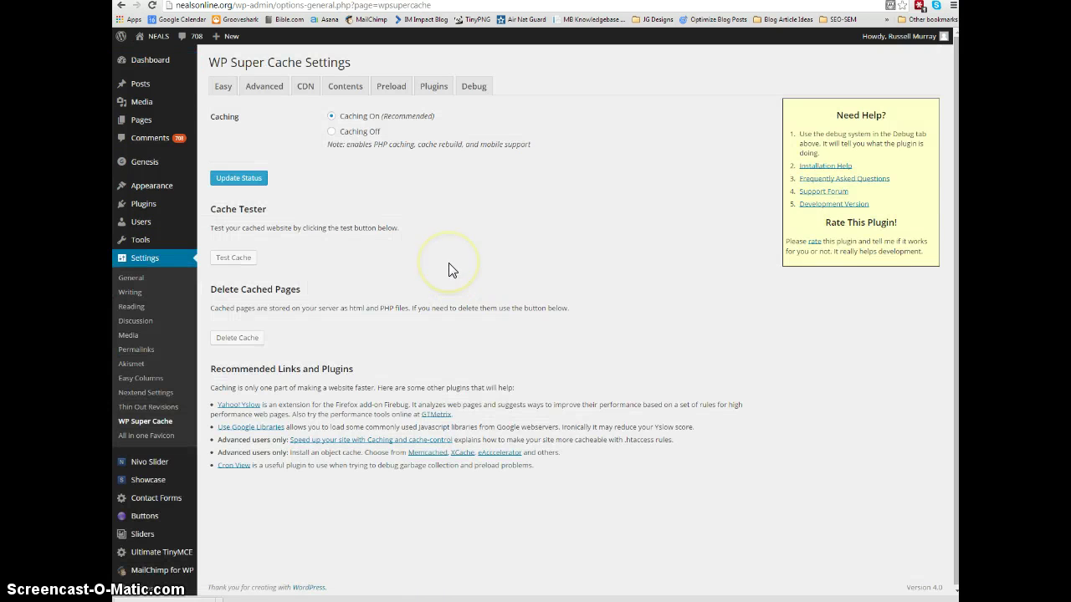
{"action": "left_click", "coordinate": [244, 339]}
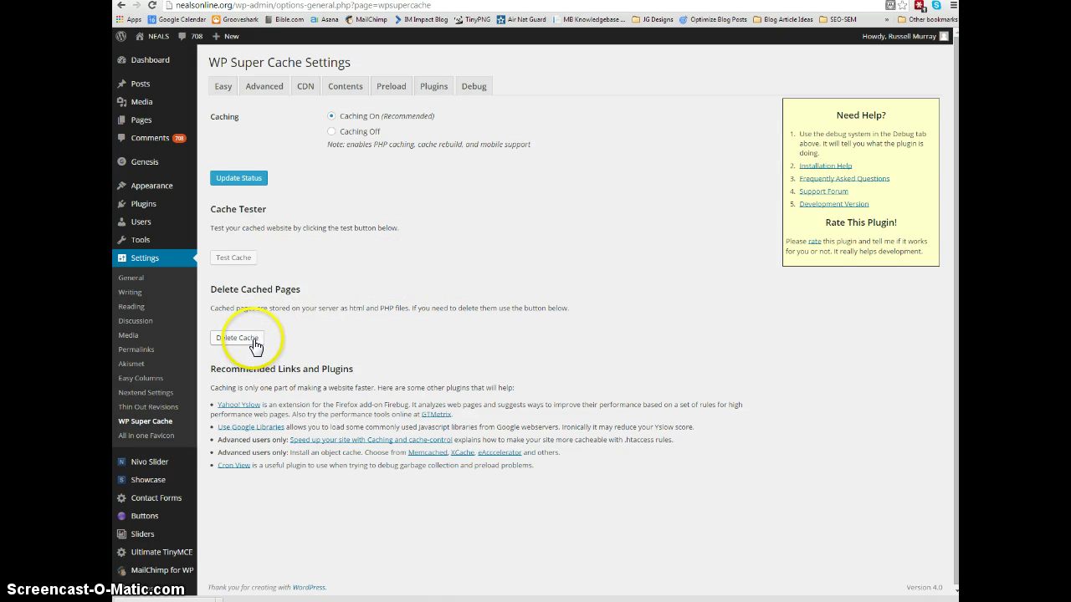
{"action": "left_click", "coordinate": [255, 343]}
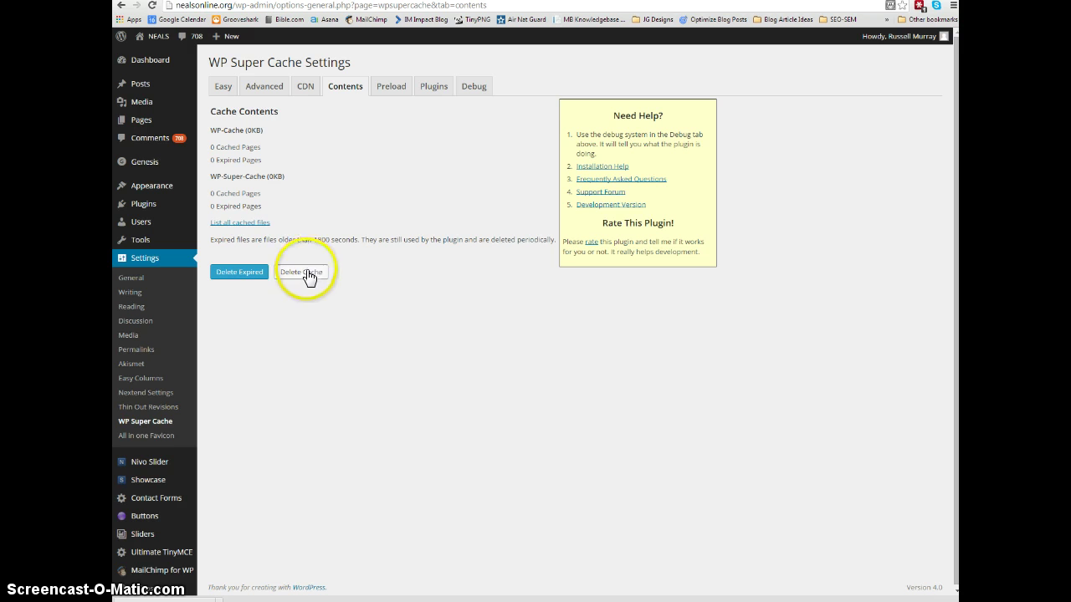
{"action": "left_click", "coordinate": [306, 274]}
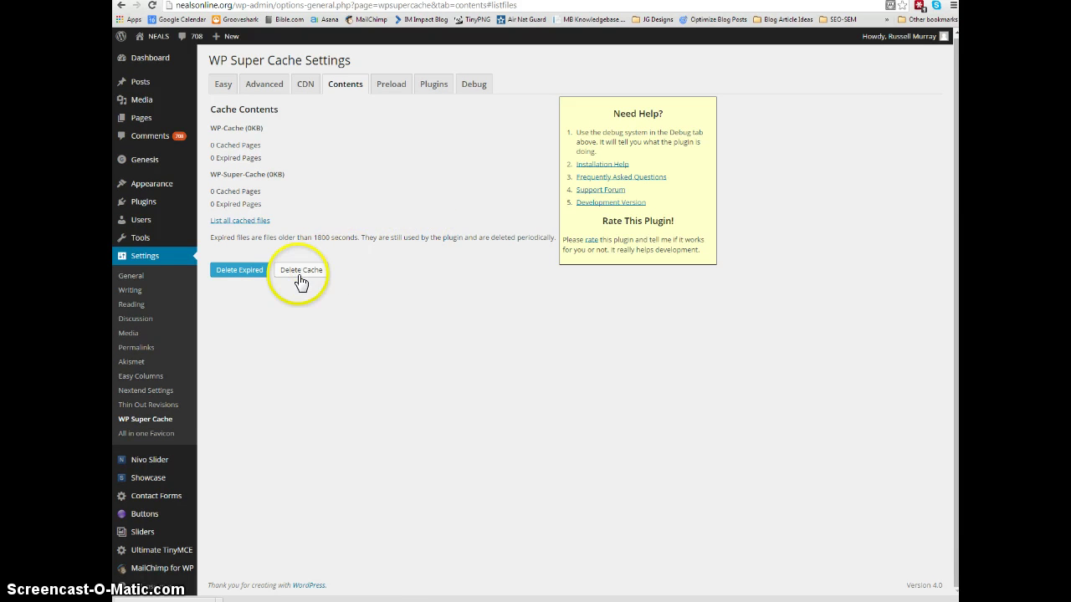
From the public NEALS site's Join page, open the Download Registration Form PDF
{"action": "left_click", "coordinate": [151, 36]}
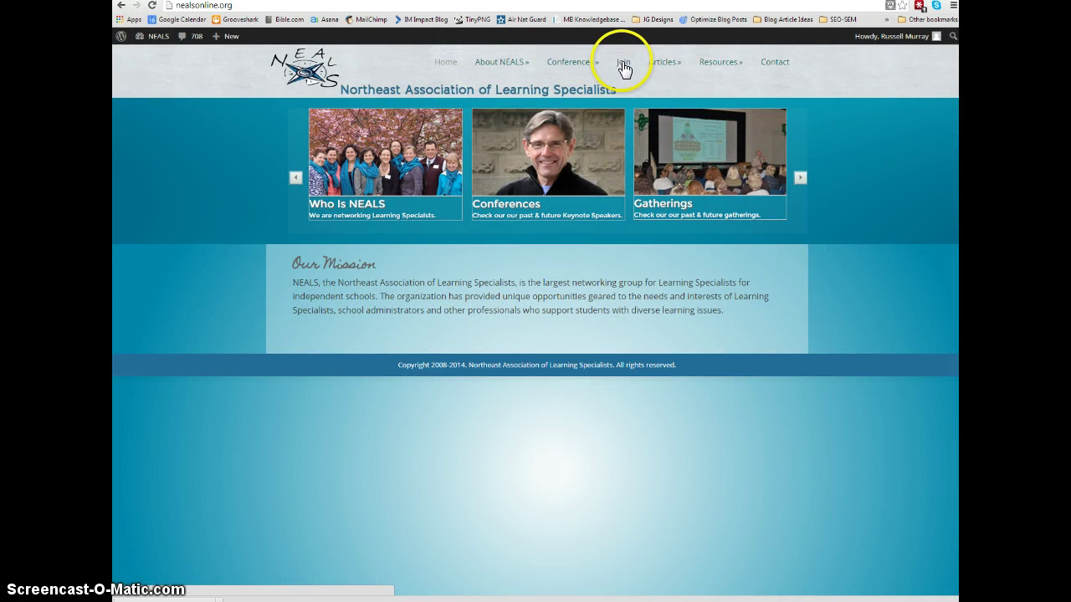
{"action": "left_click", "coordinate": [623, 64]}
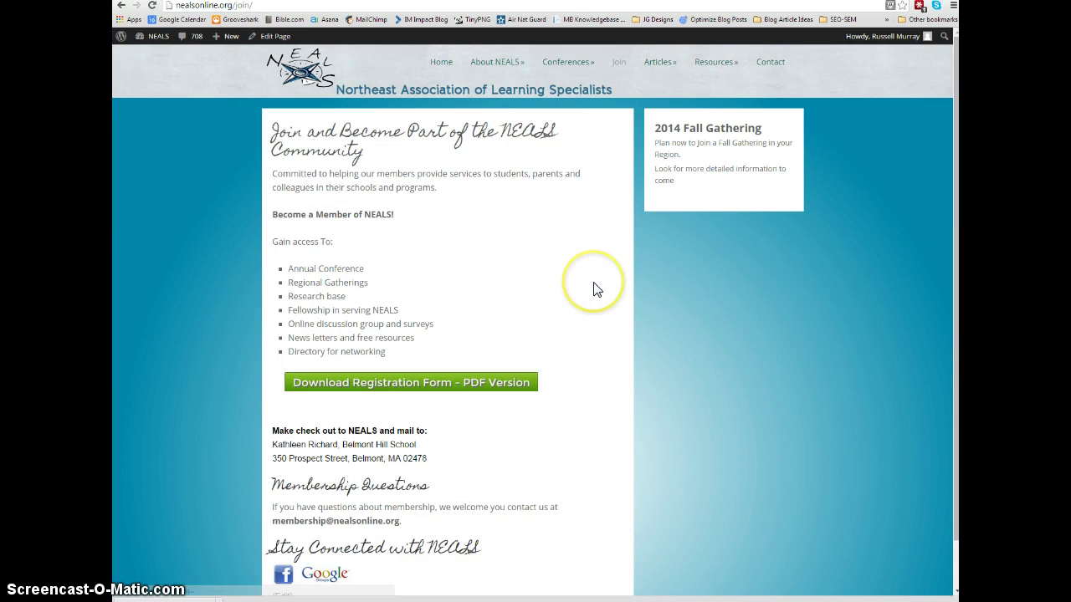
{"action": "left_click", "coordinate": [469, 391]}
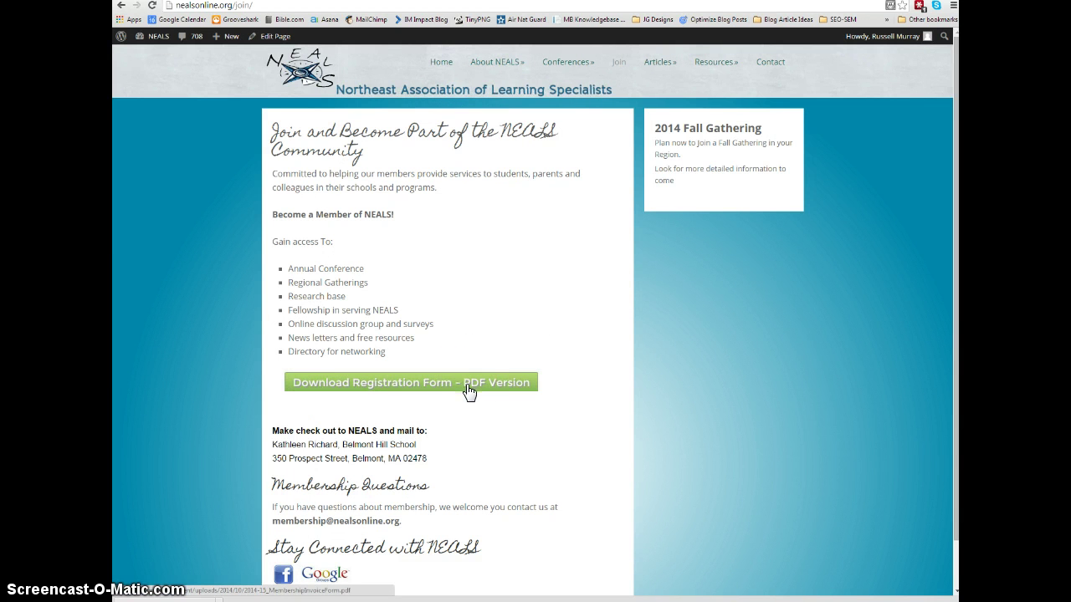
{"action": "left_click", "coordinate": [469, 389]}
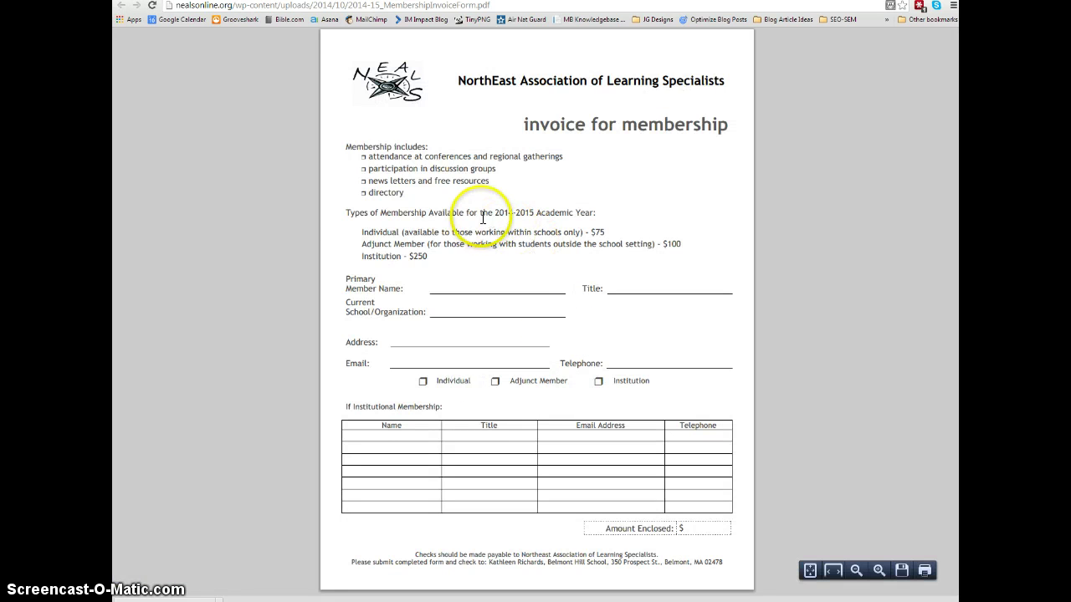
Highlight the membership-year sentence to confirm the PDF shows the 2014-2015 Academic Year
{"action": "left_click", "coordinate": [354, 214]}
{"action": "left_click_drag", "start_coordinate": [354, 213], "coordinate": [507, 214]}
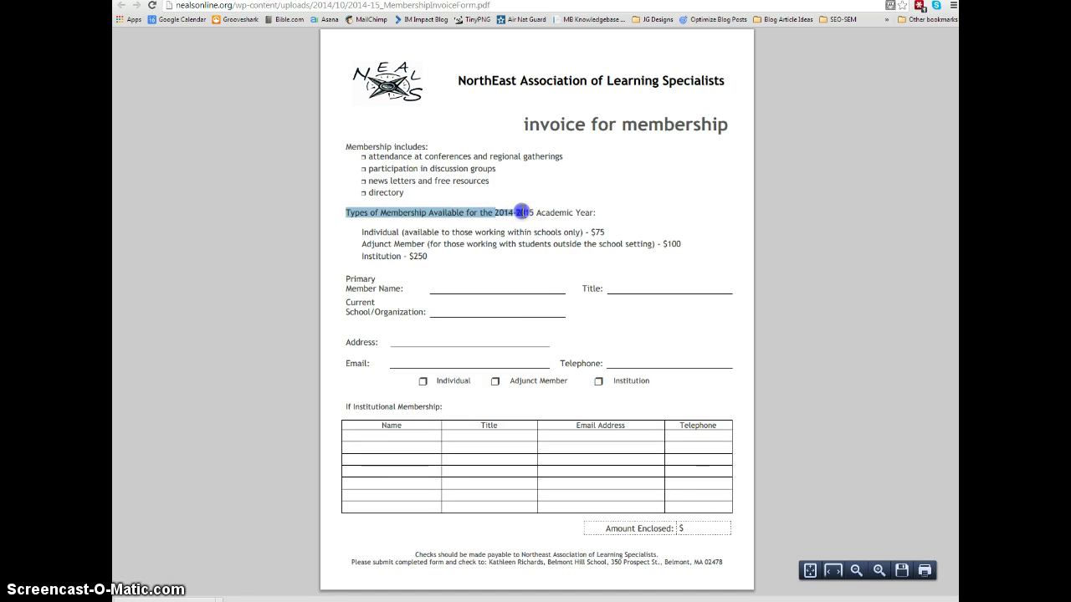
{"action": "left_click", "coordinate": [520, 213]}
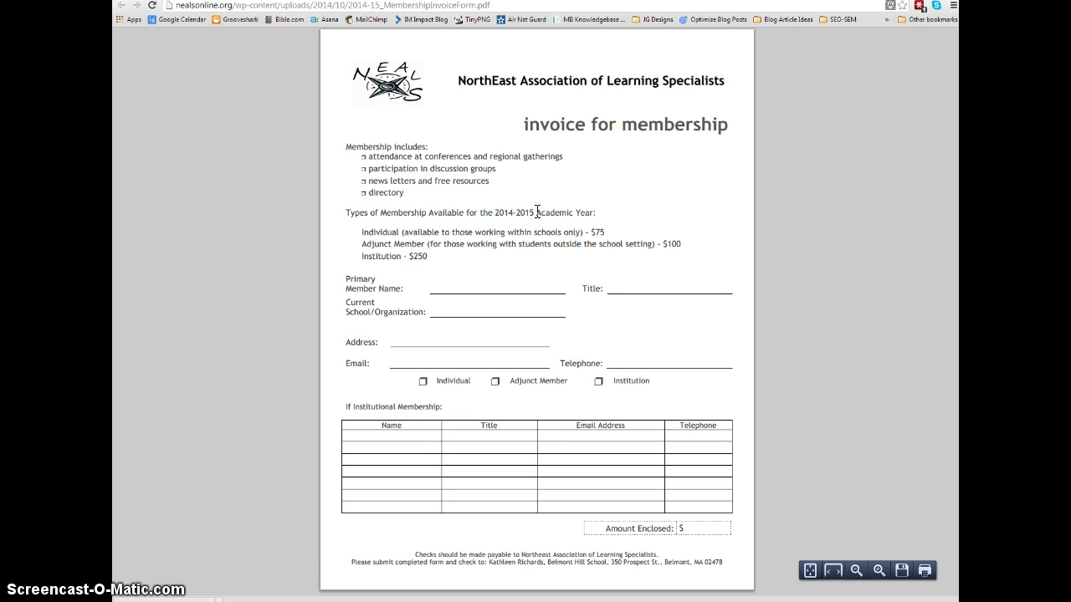